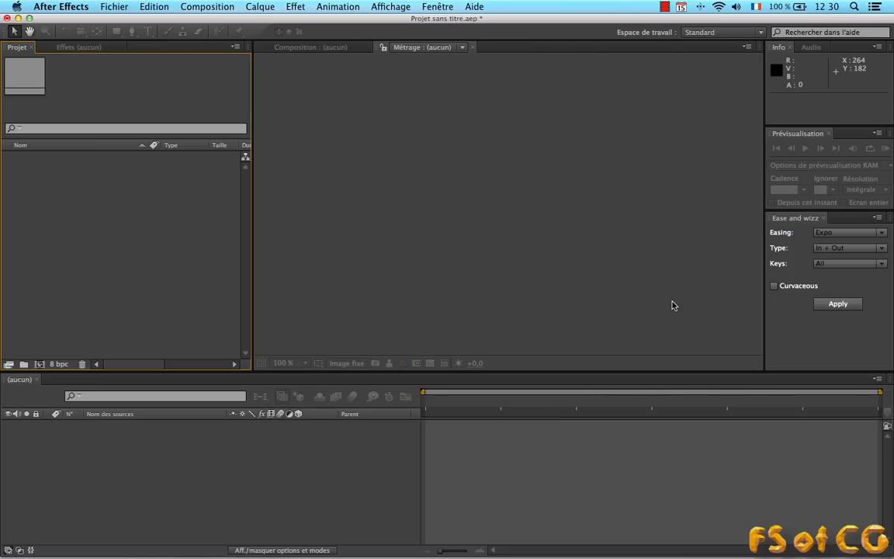
Step: Import the audio file Aie aie Metal.m4a and create a new composition from it
click(473, 47)
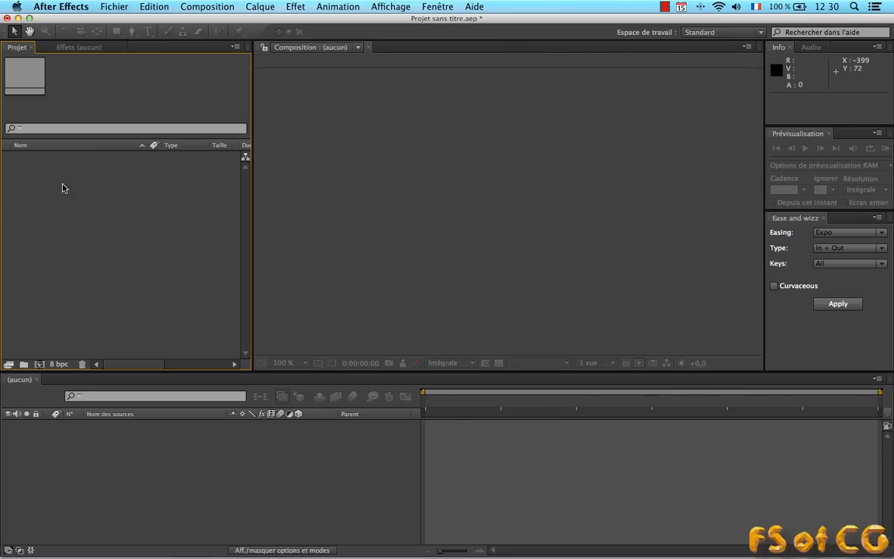
double_click(35, 179)
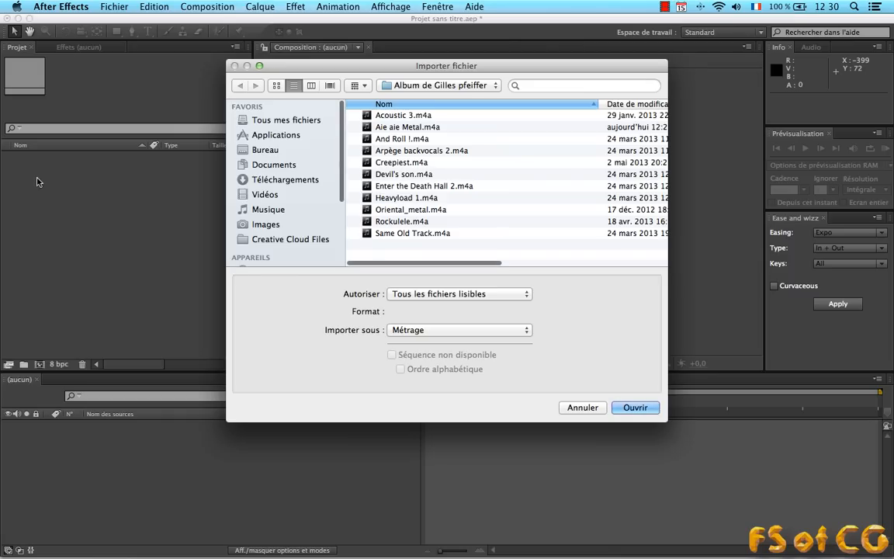
click(398, 129)
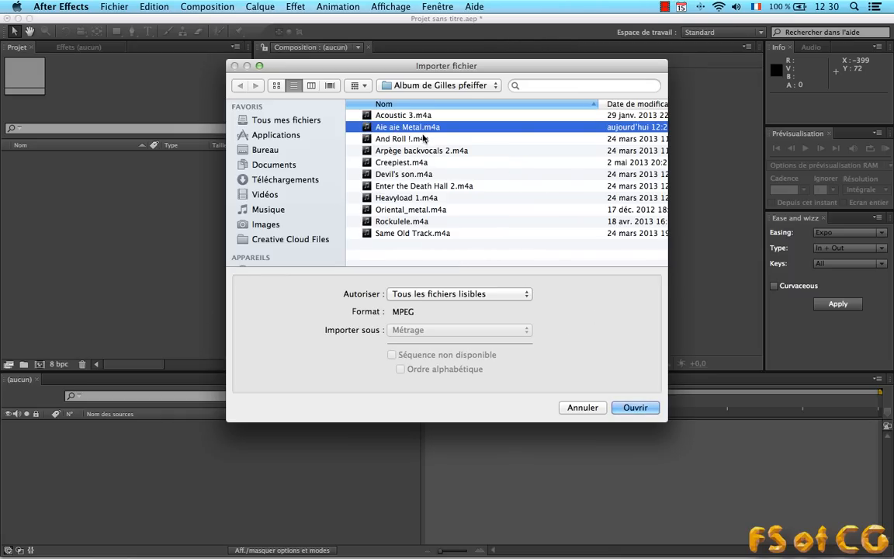
click(638, 409)
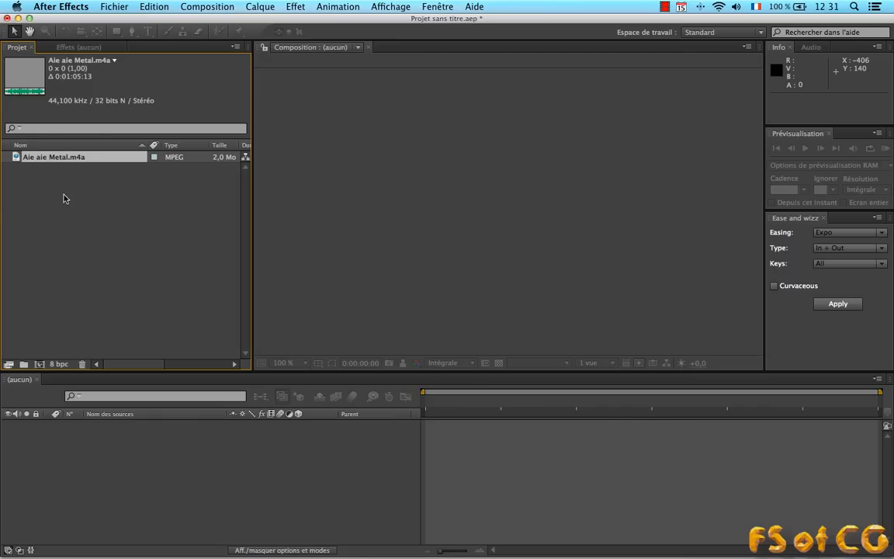
drag(52, 163, 39, 367)
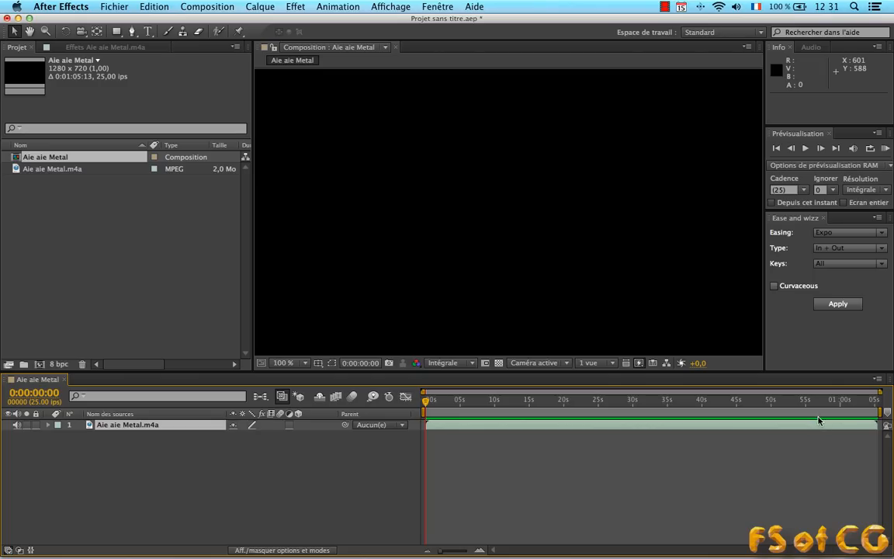
Step: Shorten the work area to about the first 20 seconds and trim the composition to it
drag(880, 411, 565, 411)
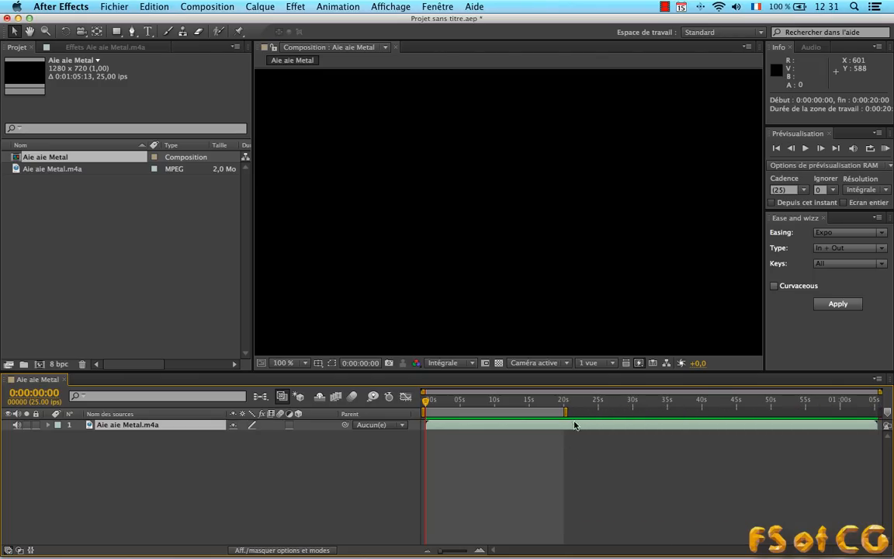
mouse_move(566, 412)
mouse_down()
mouse_move(793, 420)
mouse_move(566, 412)
mouse_up()
click(209, 9)
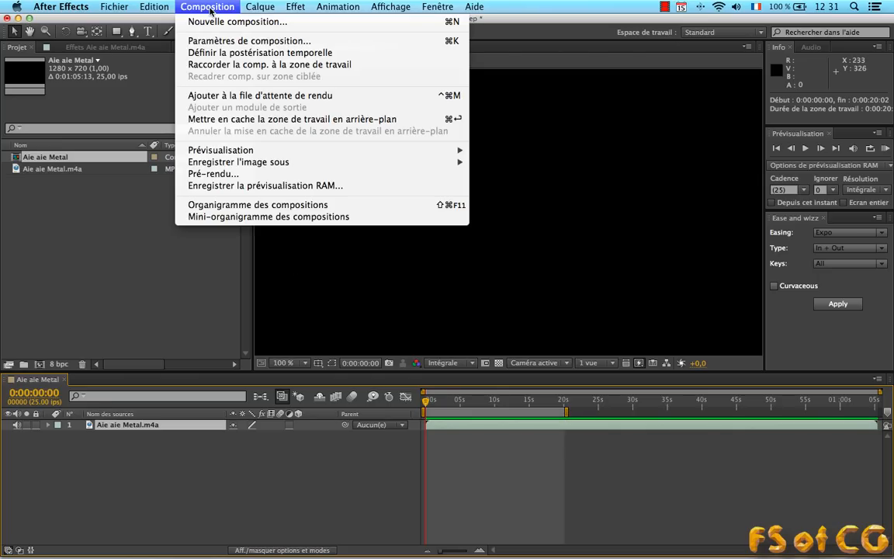
click(232, 66)
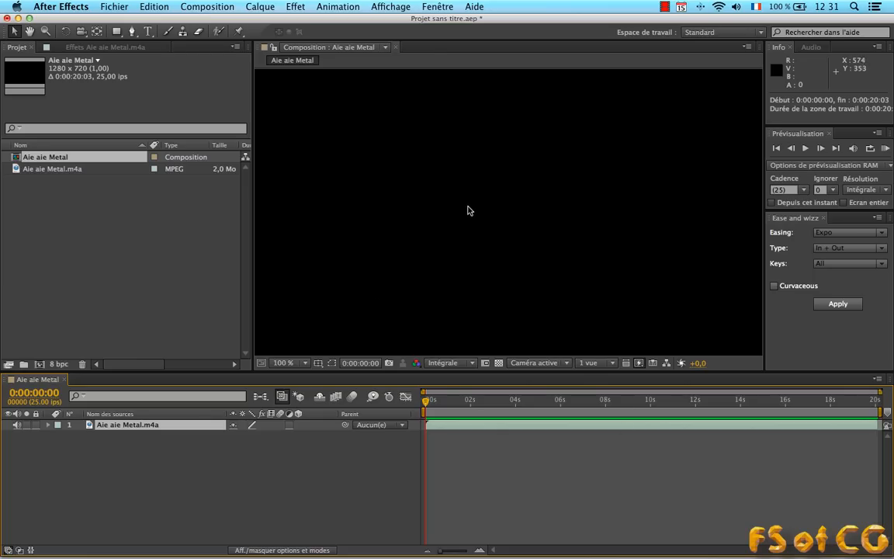
Step: Fit the composition view to its panel and set the composition's duration to 0:00:20:00
click(305, 365)
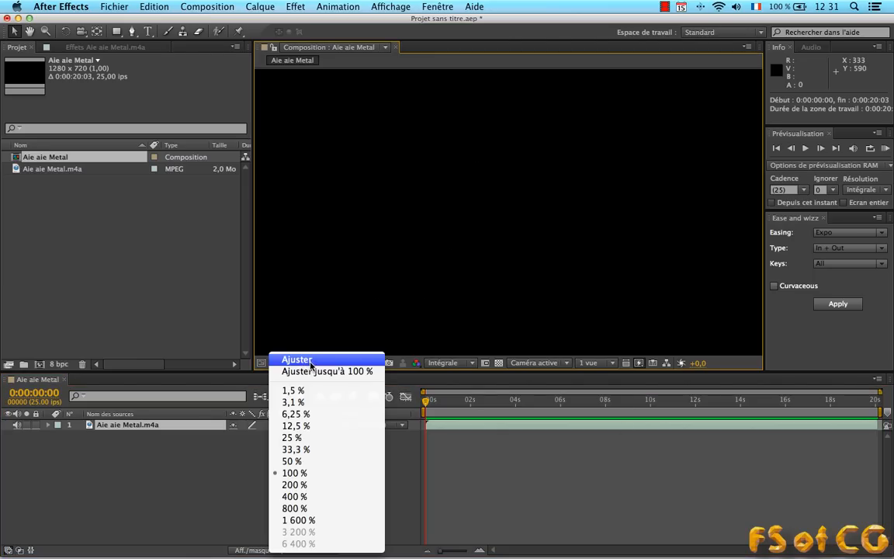
click(310, 363)
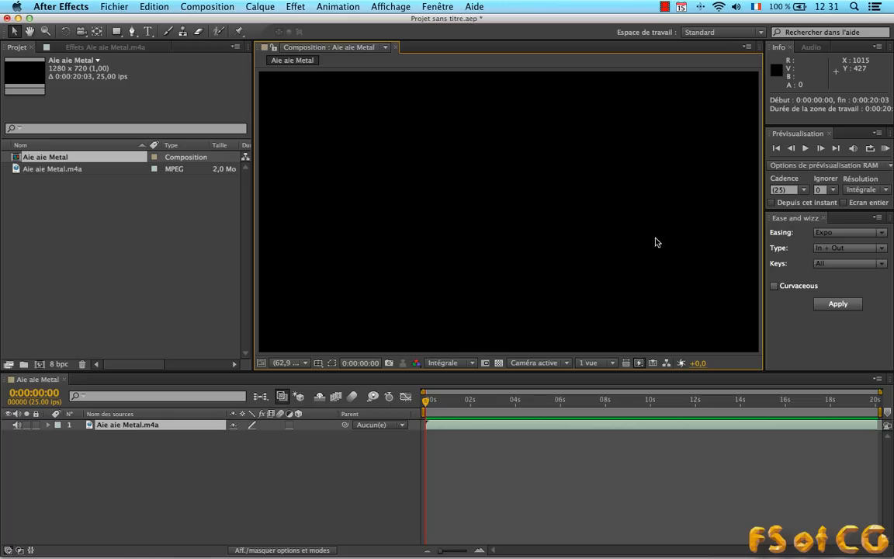
click(214, 8)
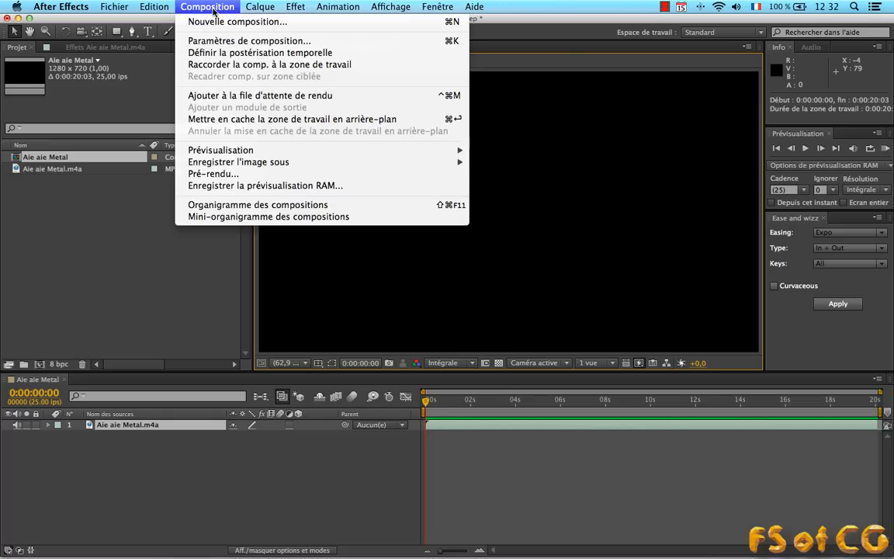
click(230, 43)
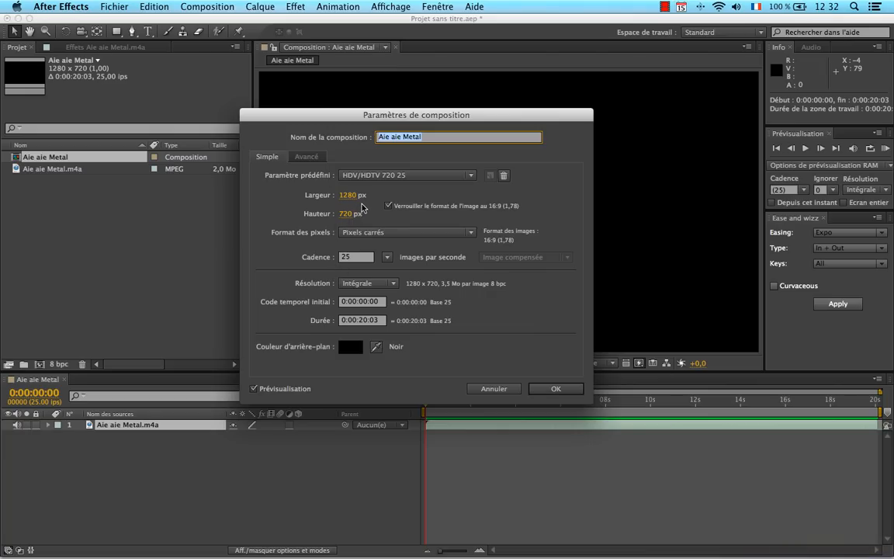
click(356, 321)
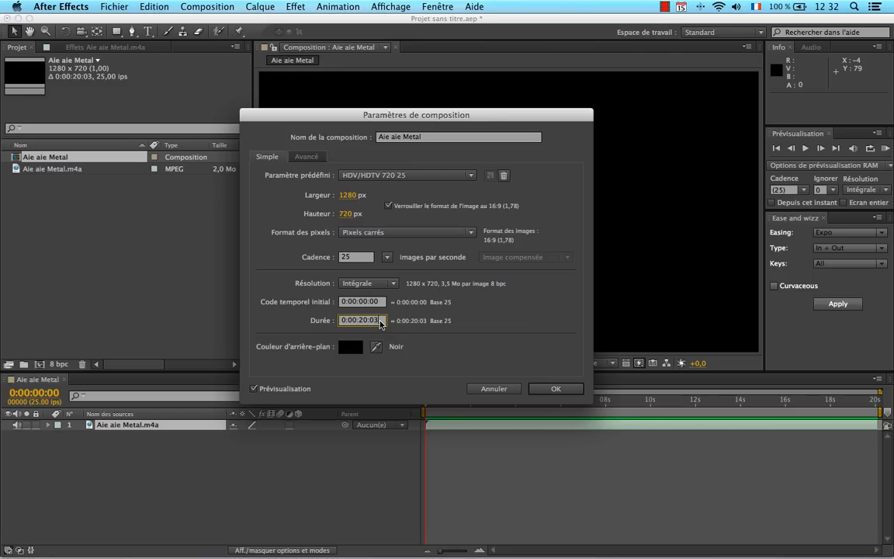
text(00)
click(556, 389)
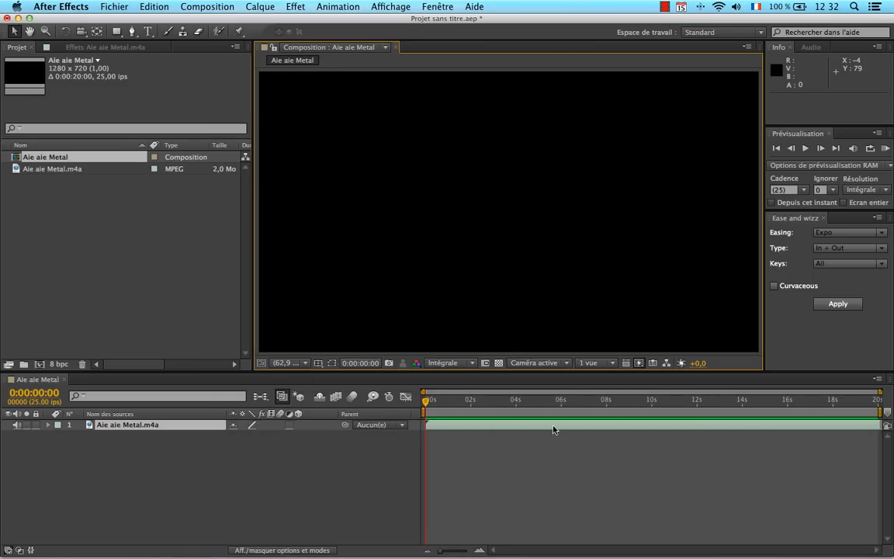
Step: Play a RAM preview of the music from the beginning of the composition, then stop it
click(432, 401)
mouse_move(432, 403)
mouse_down()
mouse_move(630, 401)
mouse_move(425, 402)
mouse_up()
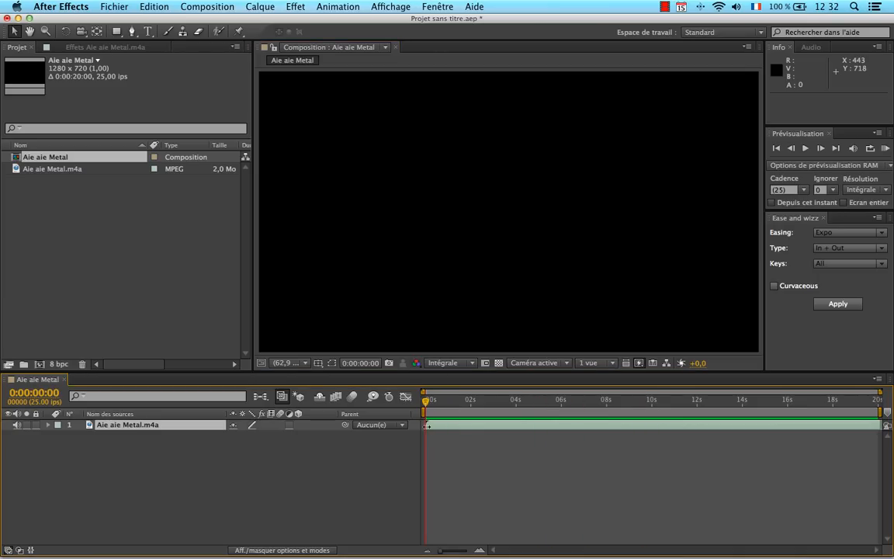
click(885, 150)
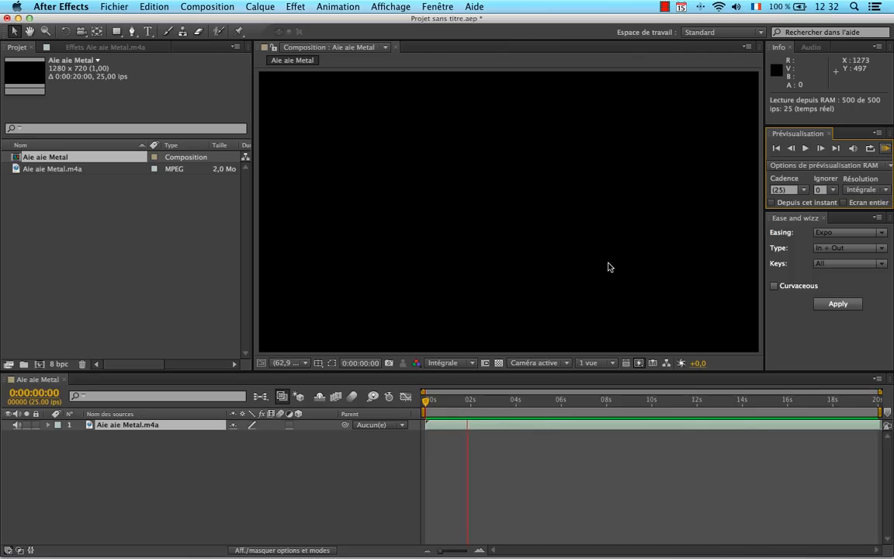
click(885, 150)
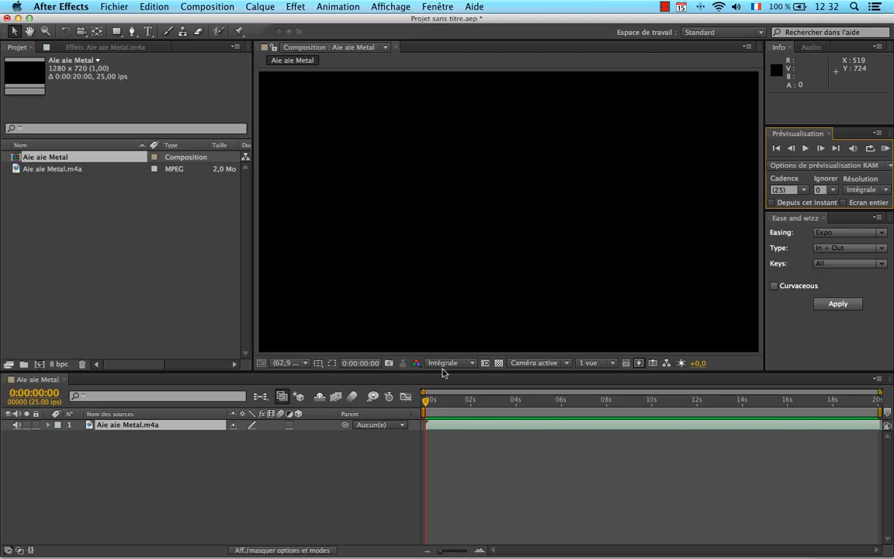
Step: Reveal the audio waveform of the Aie aie Metal.m4a layer in the timeline
click(49, 425)
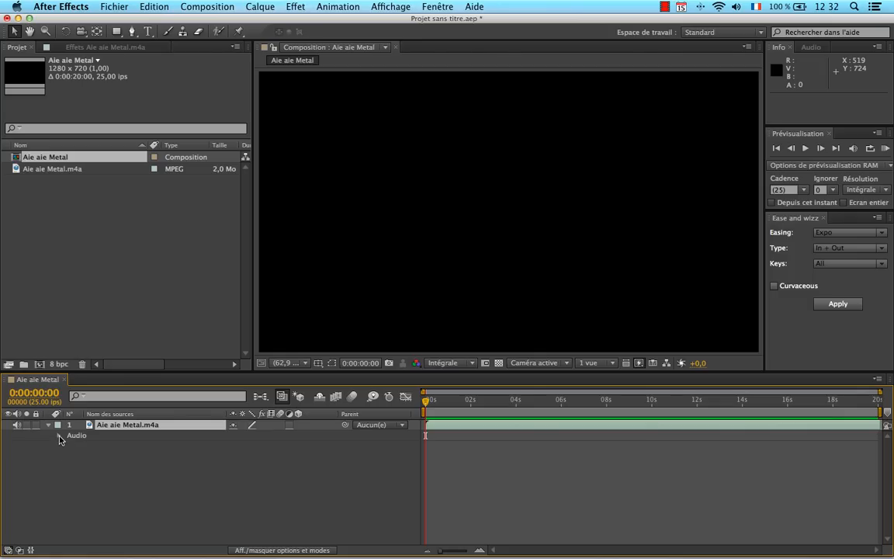
click(60, 436)
click(69, 457)
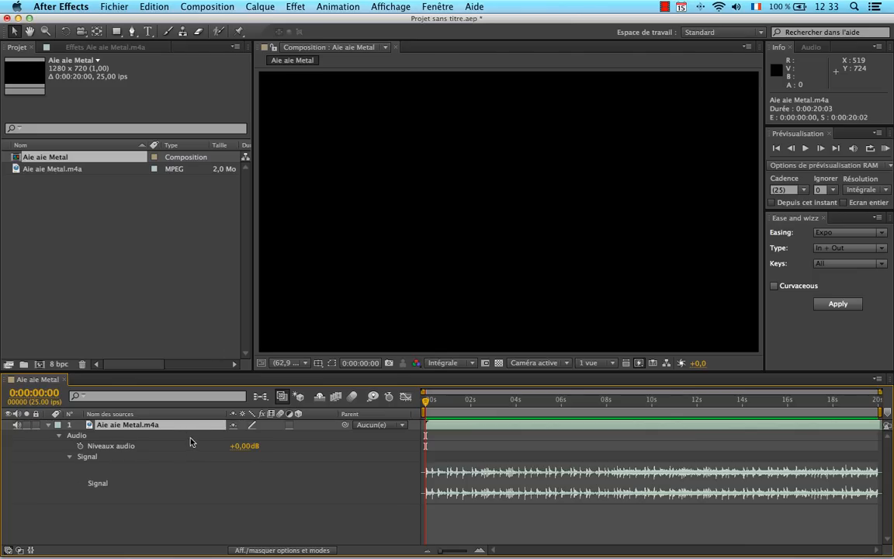
Step: Start a new solid layer with a width of 200 px and a height of 200 px
click(261, 7)
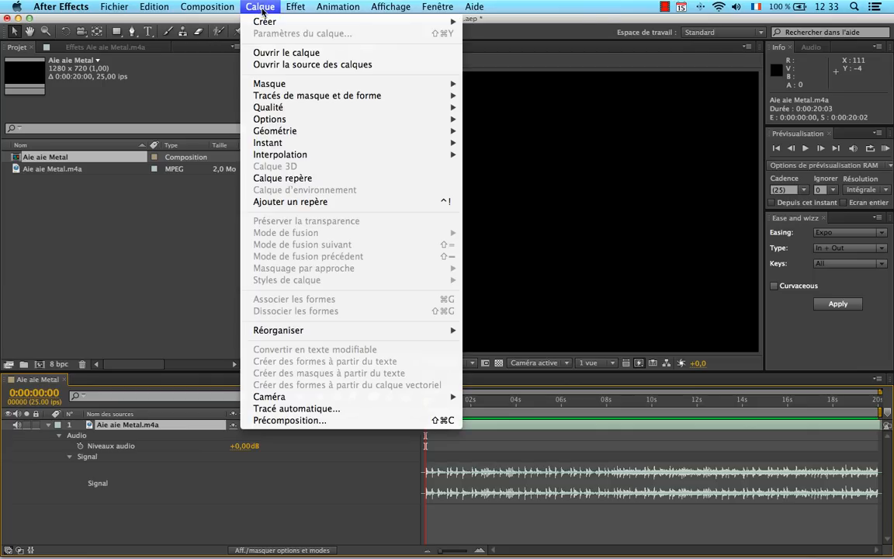
mouse_move(264, 22)
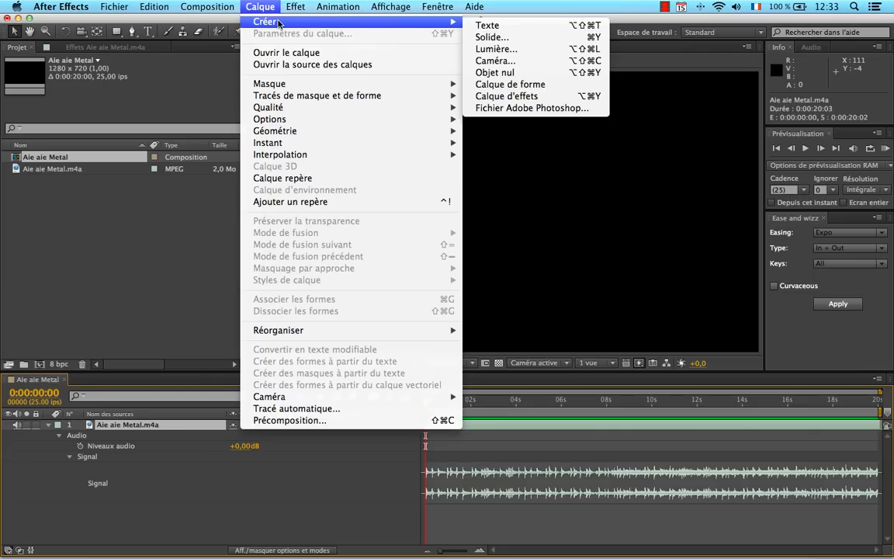
click(534, 43)
key(Tab)
text(2)
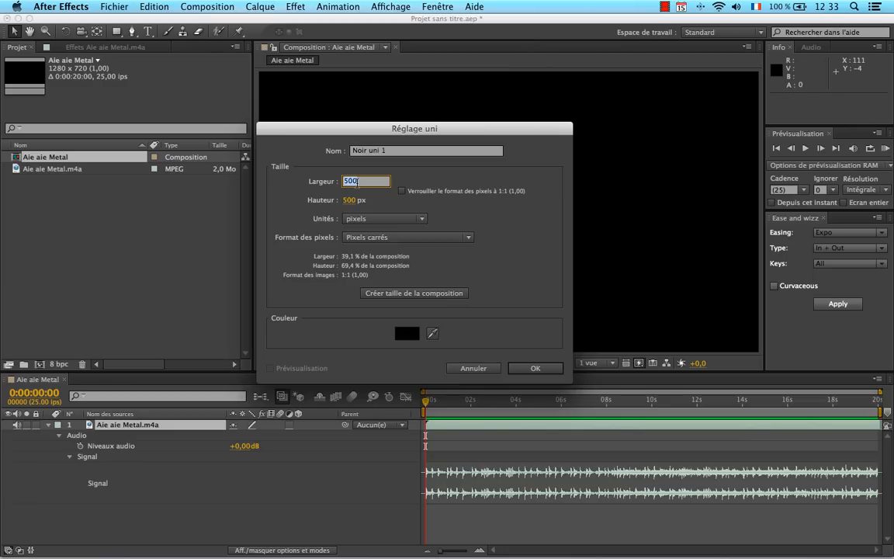
text(00)
key(Tab)
text(200)
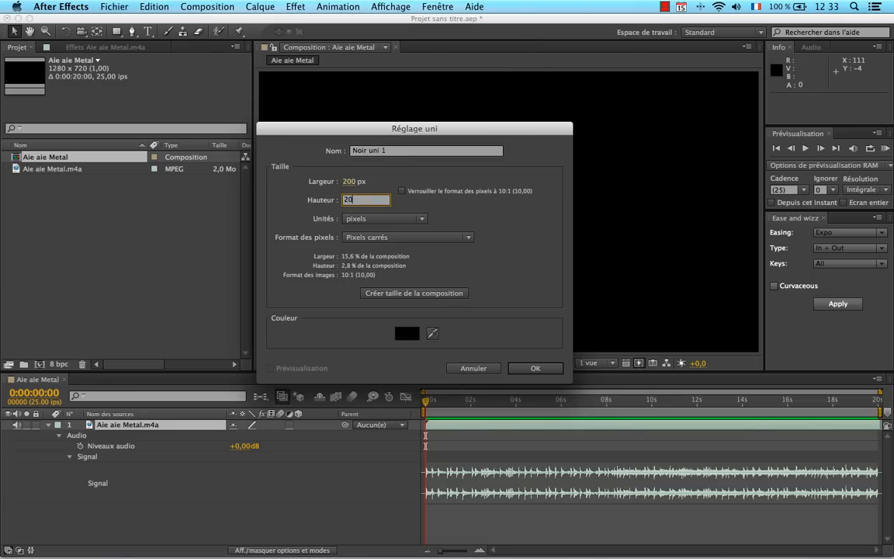
Step: Give the new solid the red colour FF0000, name it "niveau graphique" and create it
click(407, 333)
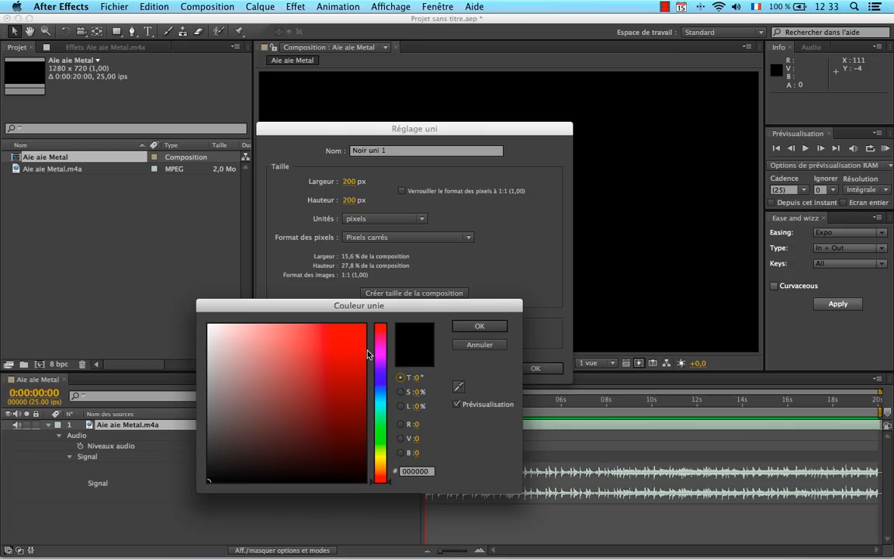
click(365, 325)
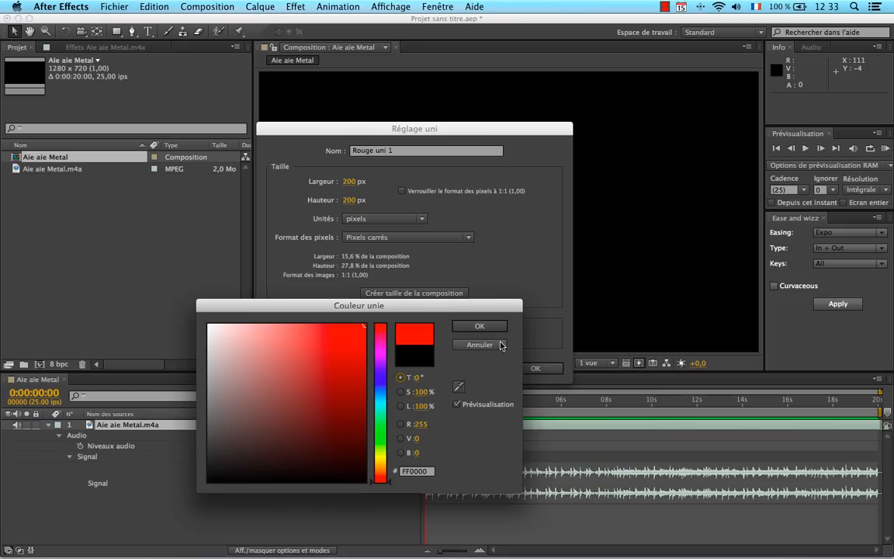
click(480, 326)
click(411, 151)
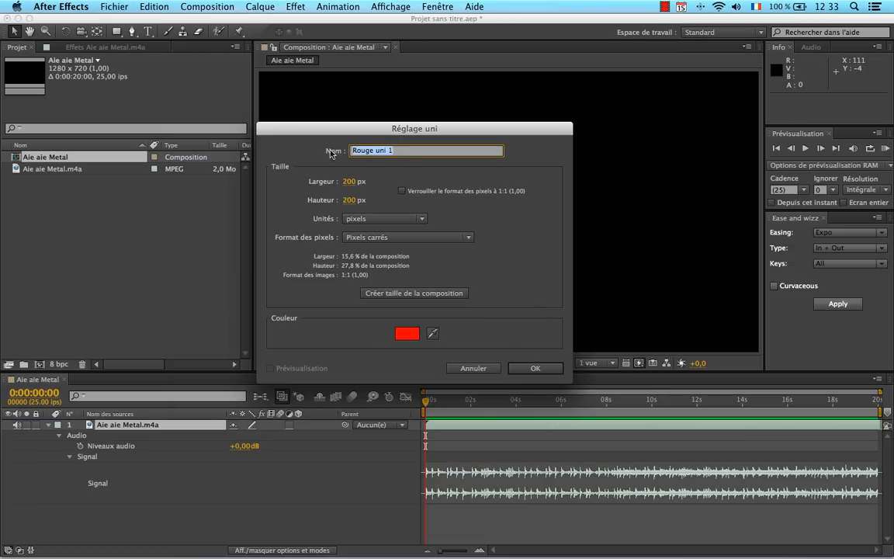
text(niveau graphique)
click(535, 368)
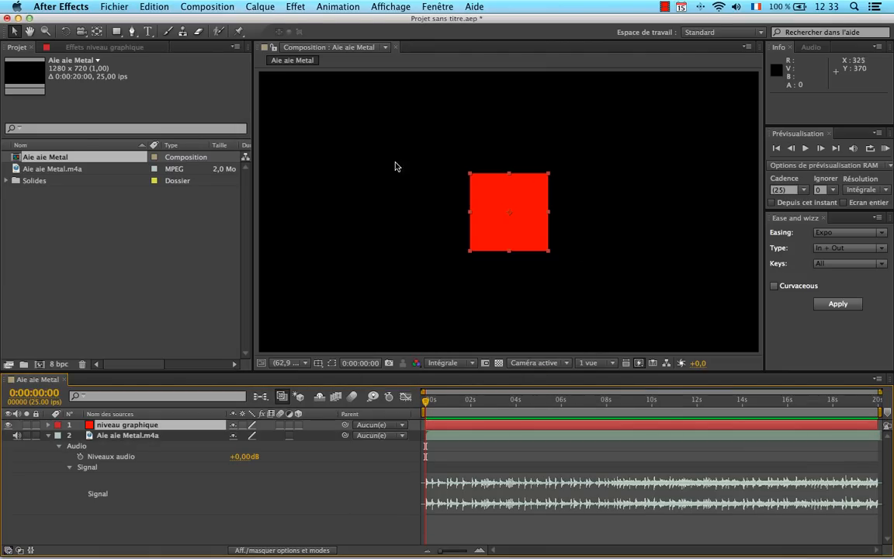
Step: Expand the audio properties of the Aie aie Metal.m4a layer and the Transform properties of the niveau graphique layer
click(48, 436)
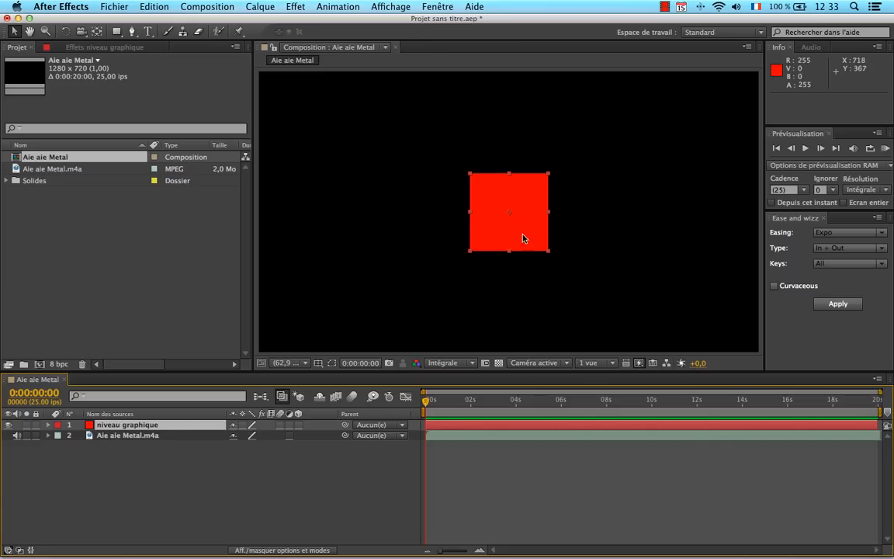
click(124, 435)
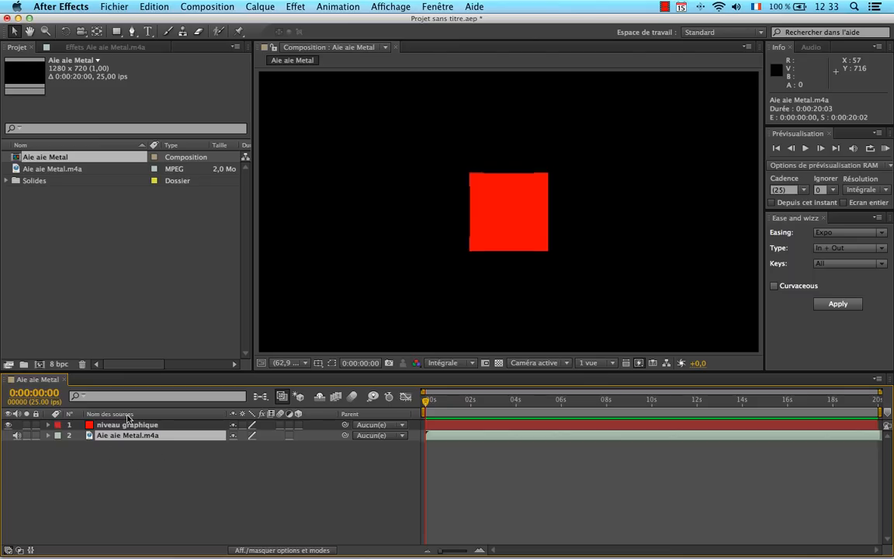
click(48, 436)
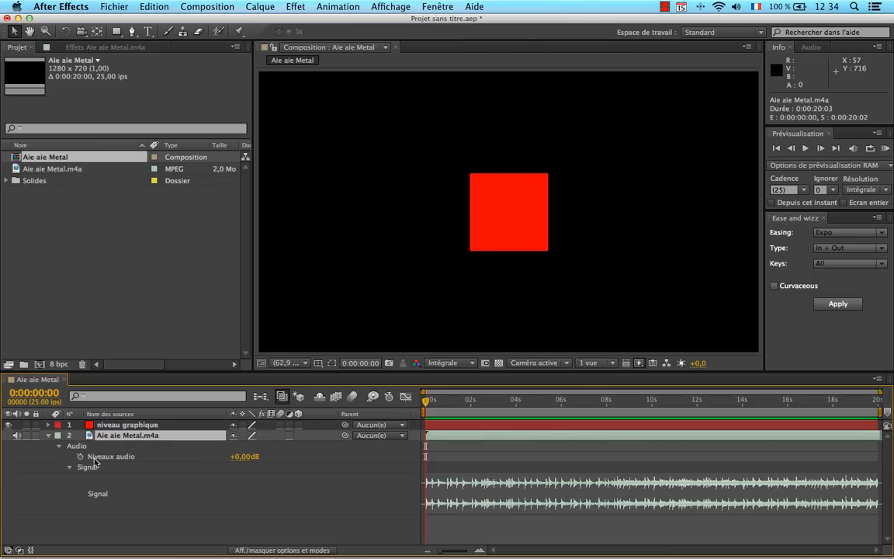
click(124, 424)
click(47, 425)
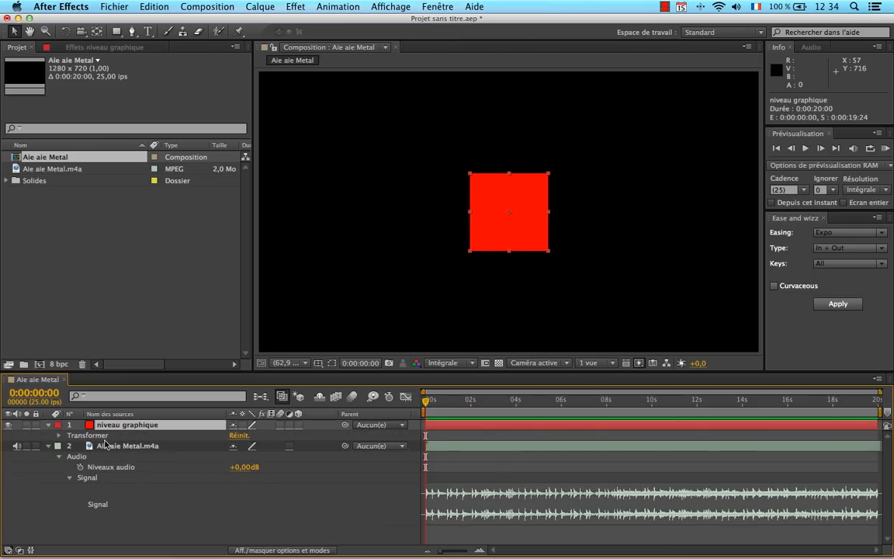
click(59, 434)
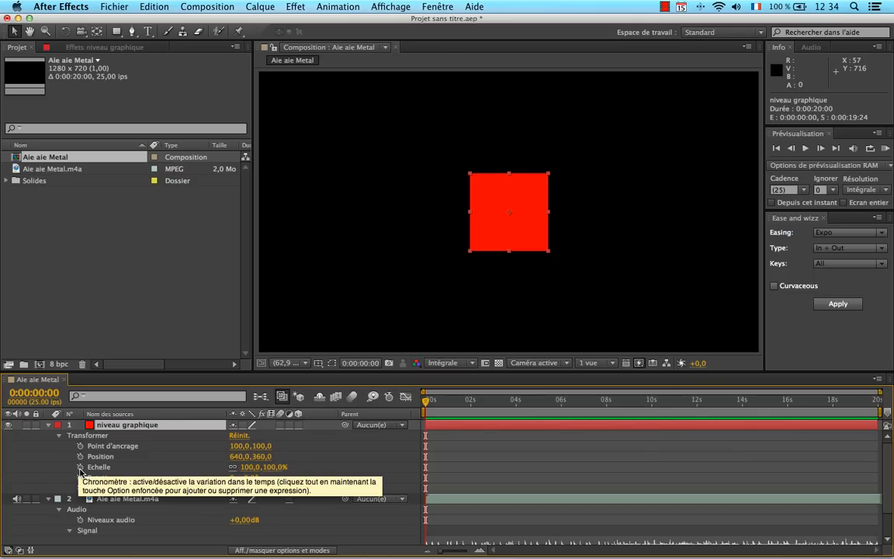
Step: Add an expression to the Scale of niveau graphique, linking it to the audio levels of the Aie aie Metal.m4a layer
alt+click(80, 468)
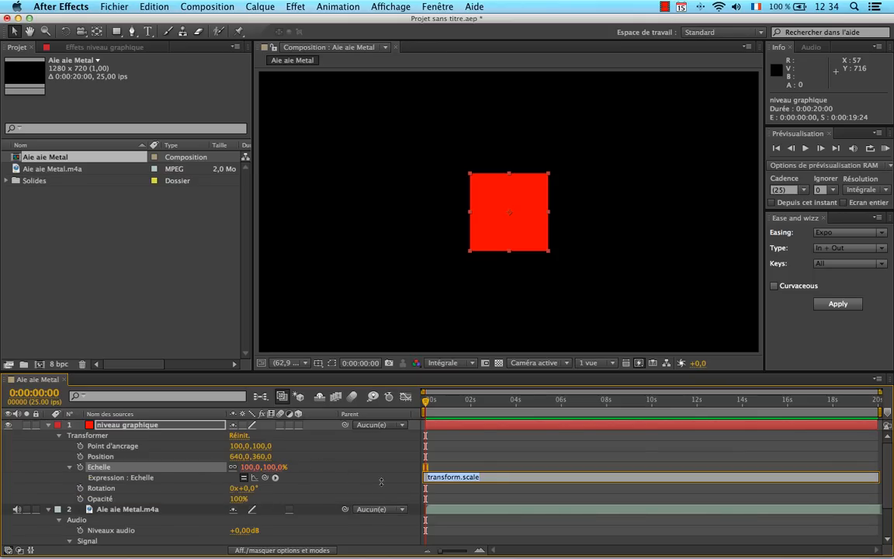
drag(264, 477, 138, 532)
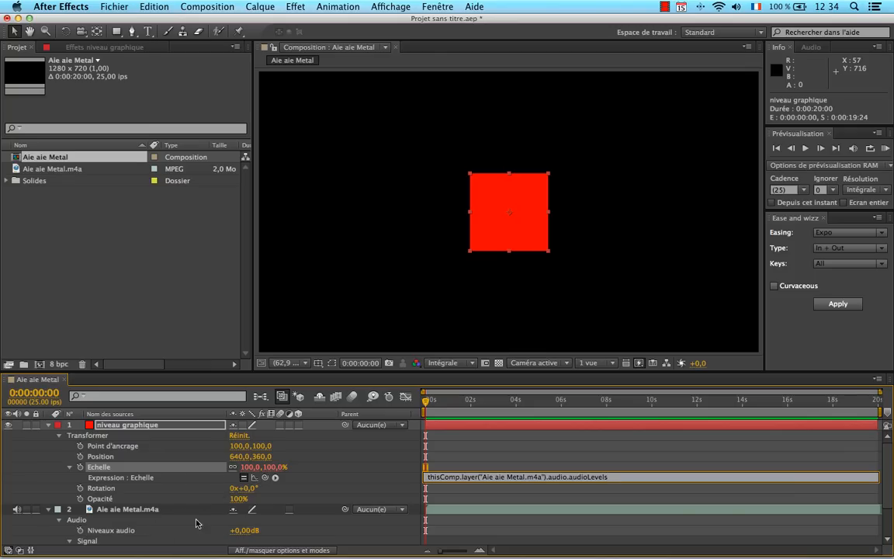
drag(431, 401, 289, 413)
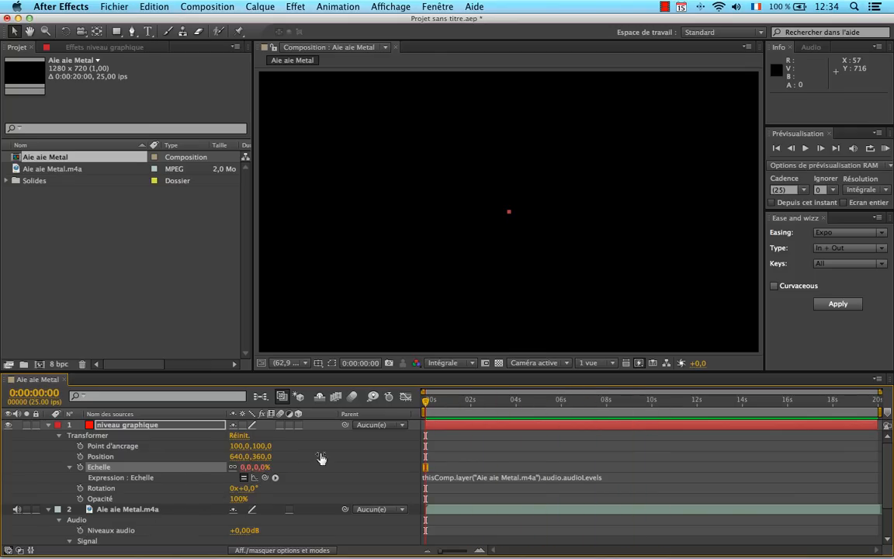
Step: Remove the expression from the Scale of niveau graphique and collapse the audio properties of Aie aie Metal.m4a
alt+click(80, 467)
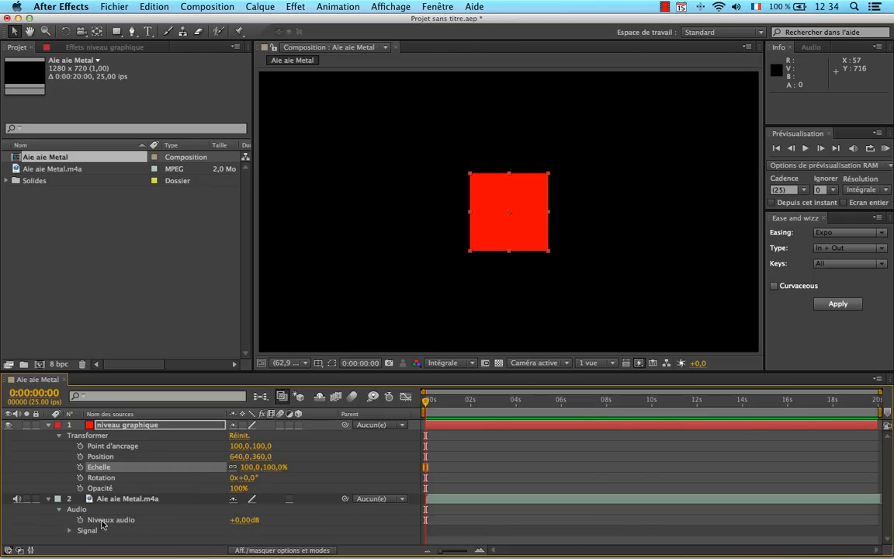
click(60, 510)
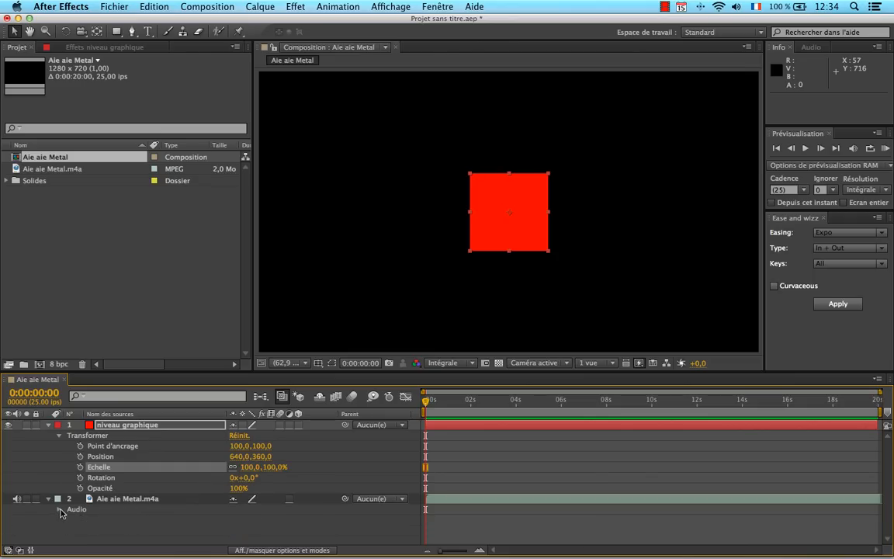
Step: Convert the audio data of the Aie aie Metal.m4a layer to keyframes with the keyframe assistant
click(125, 500)
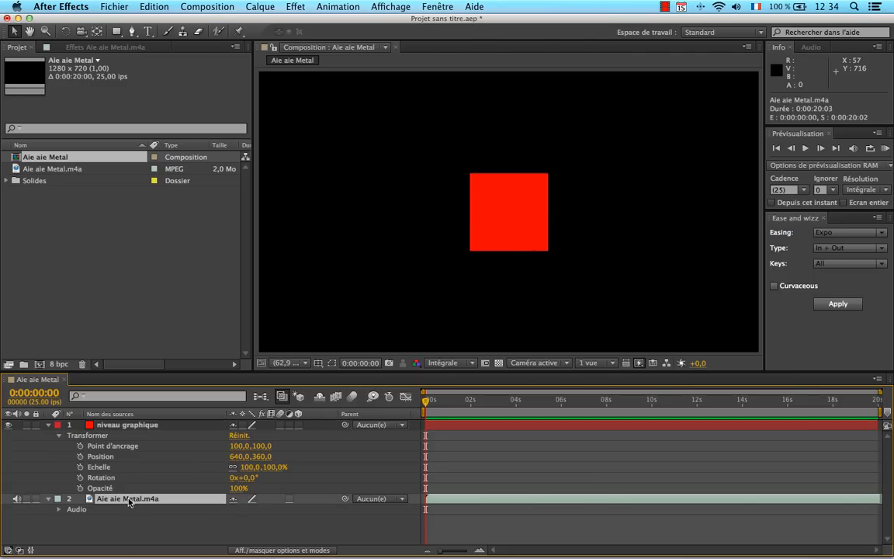
right_click(130, 502)
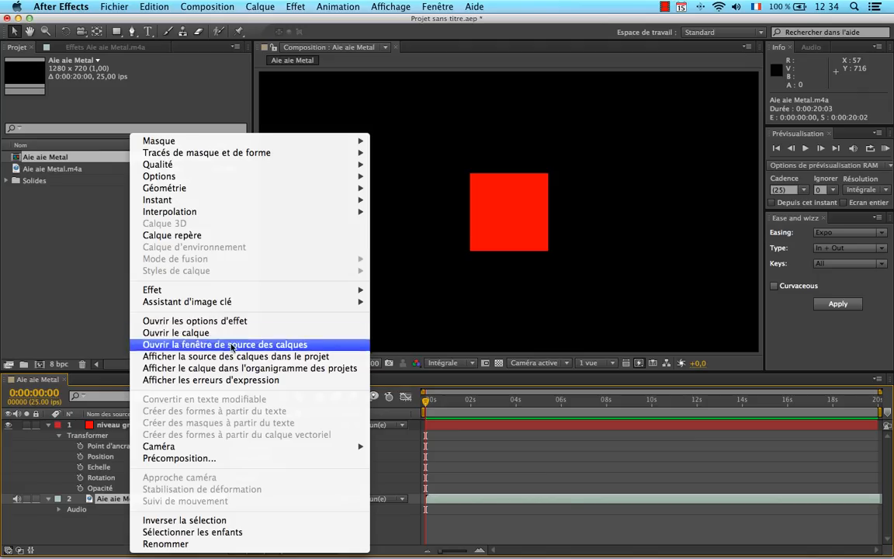
mouse_move(218, 303)
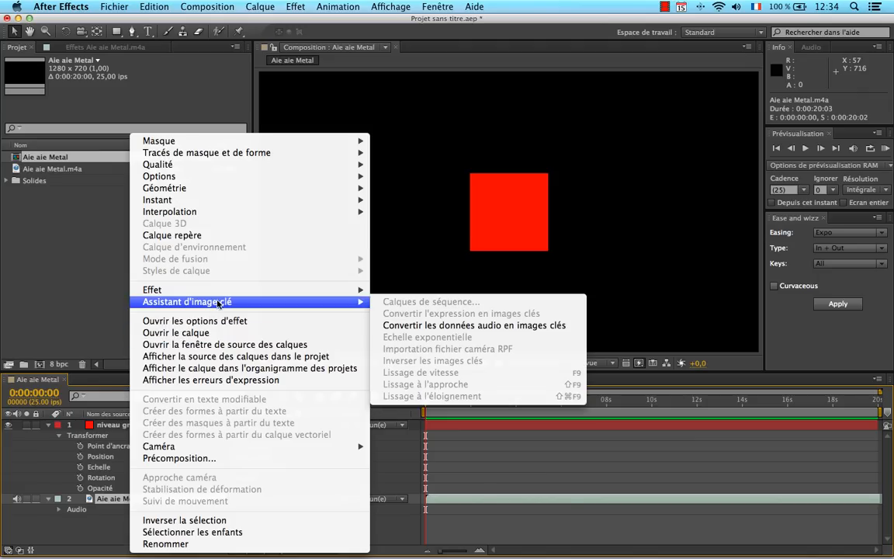
click(472, 326)
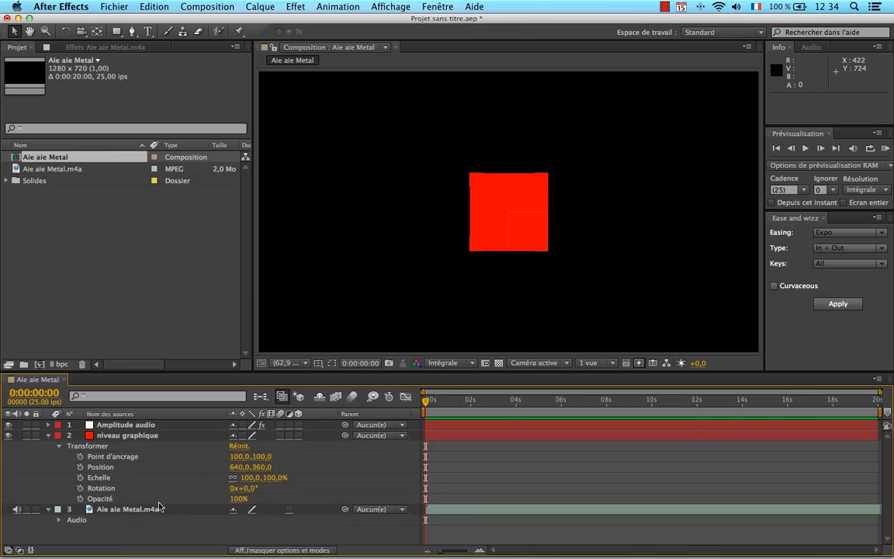
Step: Reveal the effect sliders of the Amplitude audio layer, collapse the Aie aie Metal.m4a layer and enlarge the timeline area
click(136, 425)
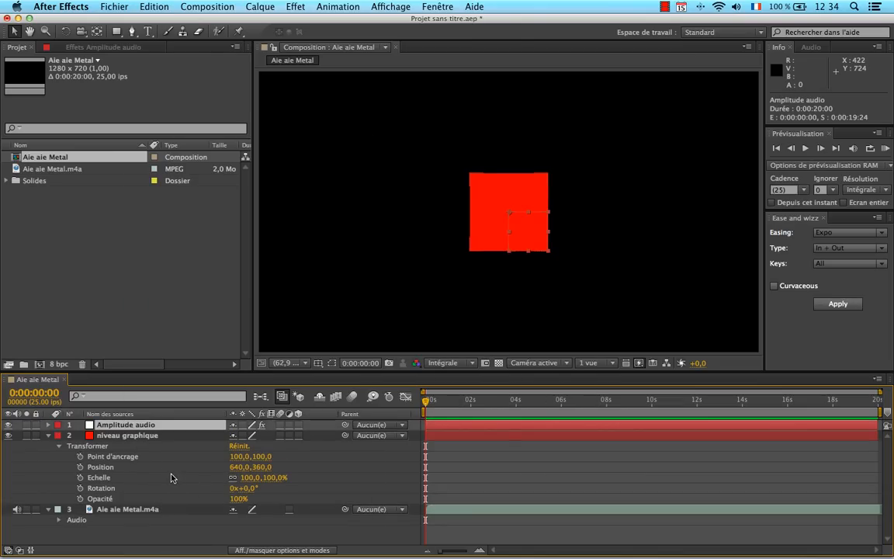
click(49, 510)
key(e)
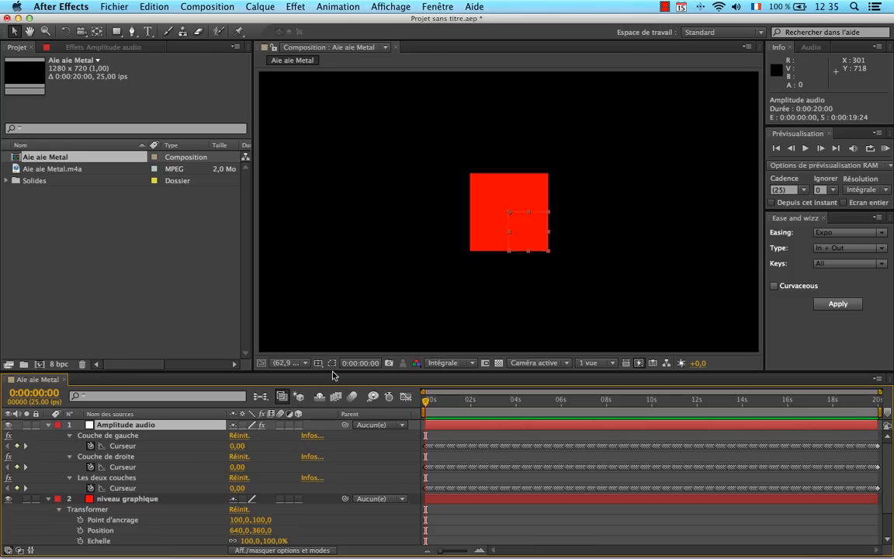
drag(334, 378, 355, 281)
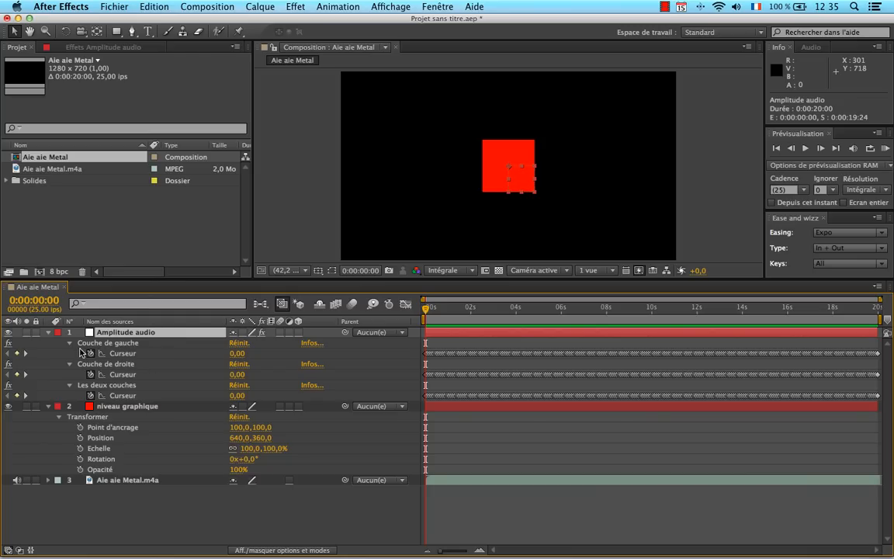
Step: Duplicate niveau graphique and place the two red squares side by side, moving the original to about 903, 360
click(135, 409)
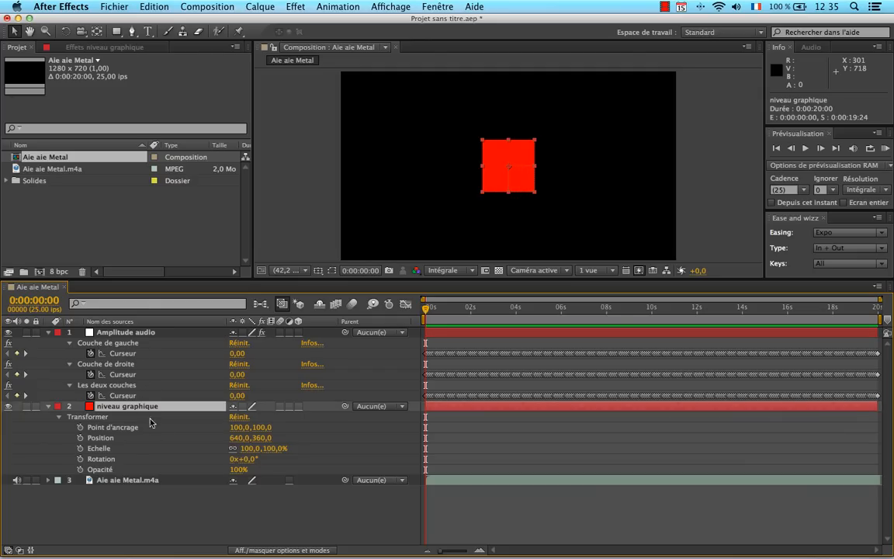
key(super+d)
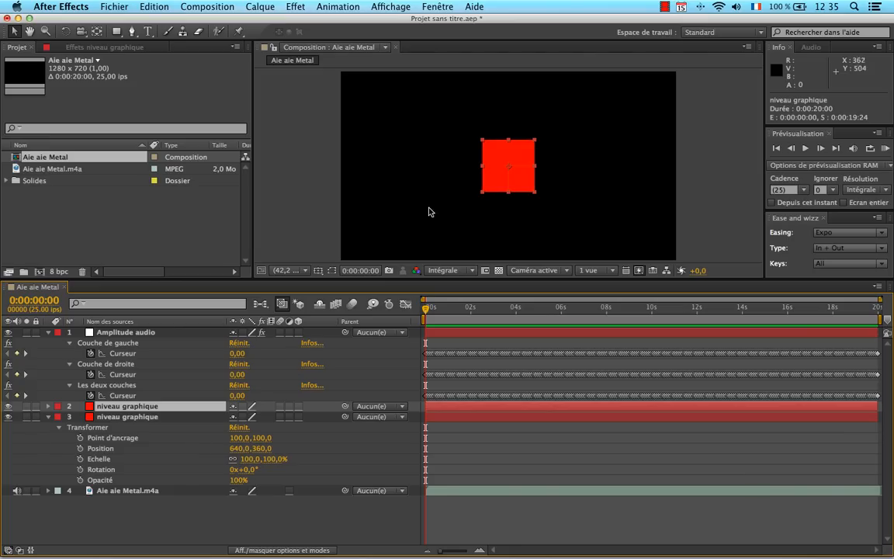
drag(493, 174, 569, 165)
key(Return)
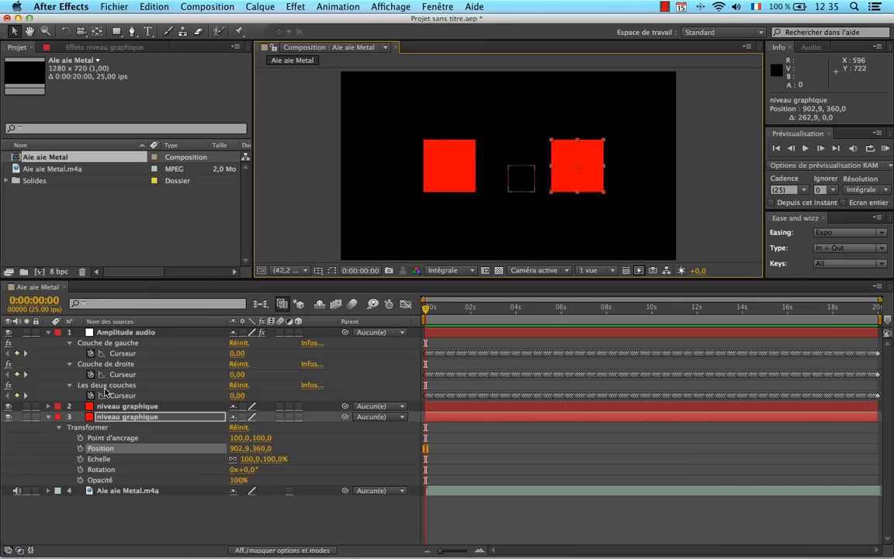
Step: Add an expression to the Scale of the right-hand red square, linking it to the Couche de droite slider of Amplitude audio
click(114, 461)
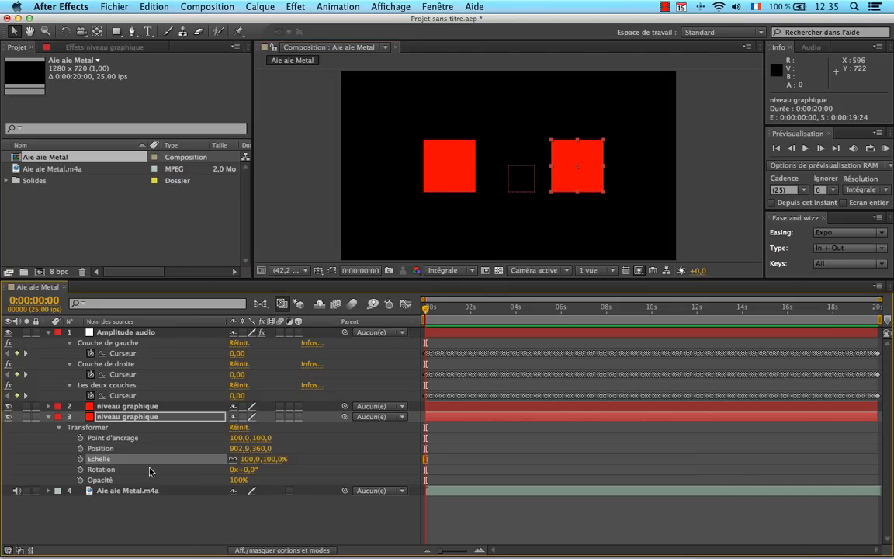
alt+click(80, 459)
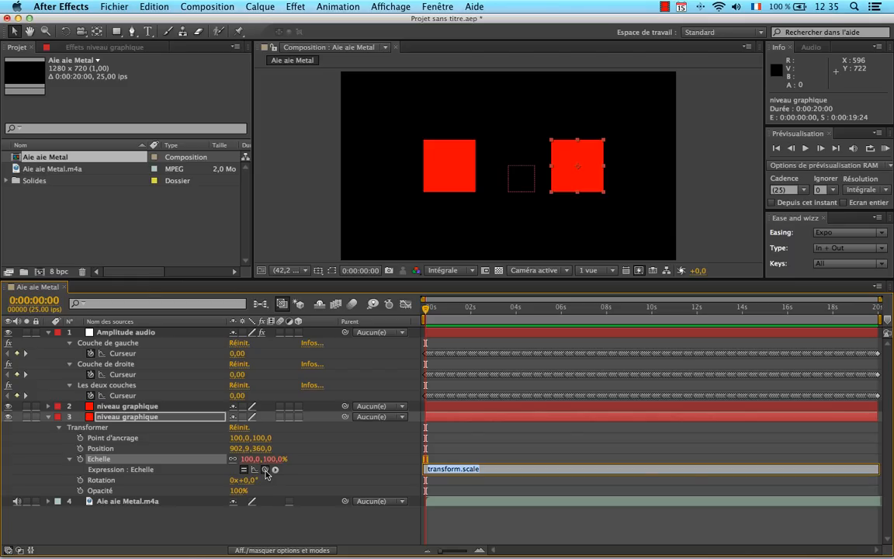
drag(265, 472, 125, 375)
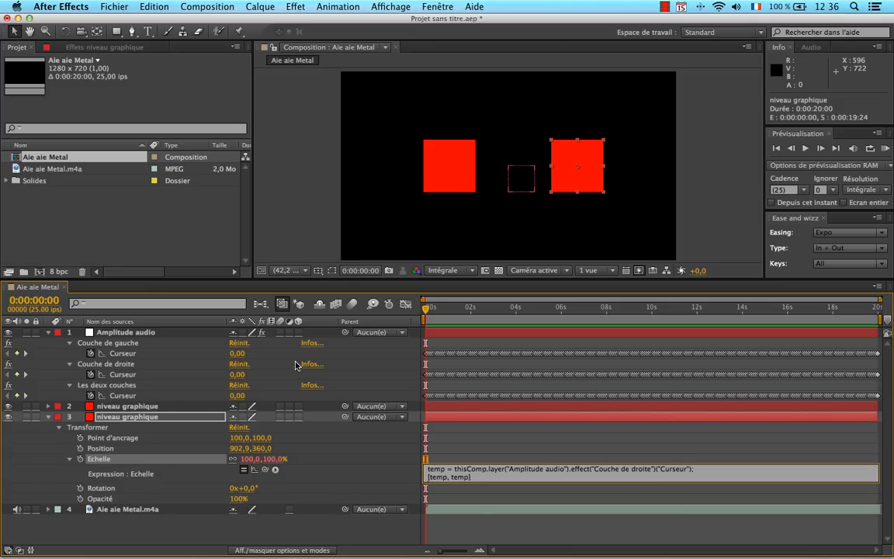
click(452, 531)
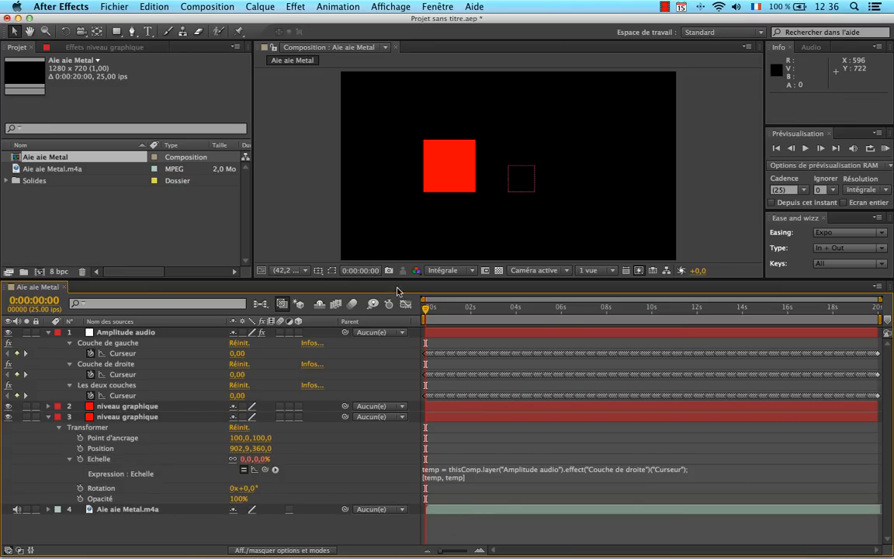
Step: Move the current time to 0:00:01:21 and run a RAM preview of the right-hand square's scaling
drag(426, 308, 468, 313)
click(883, 151)
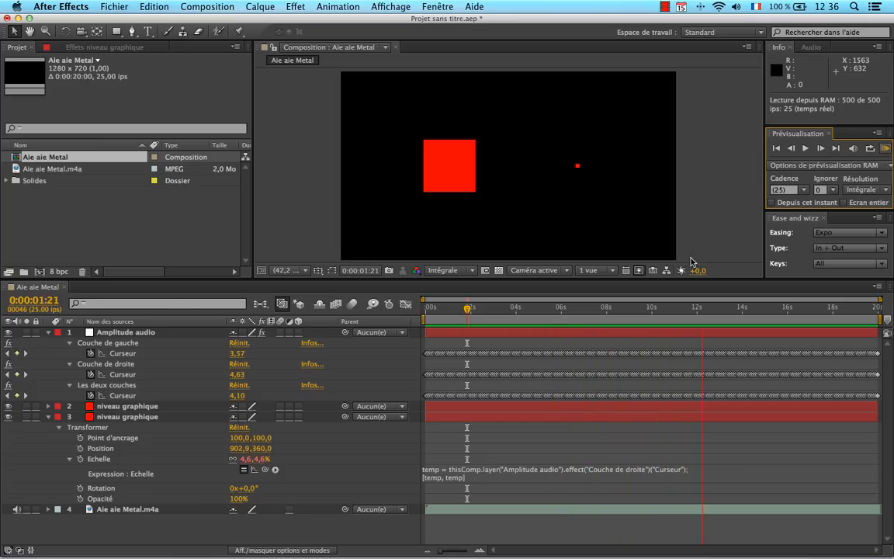
click(886, 148)
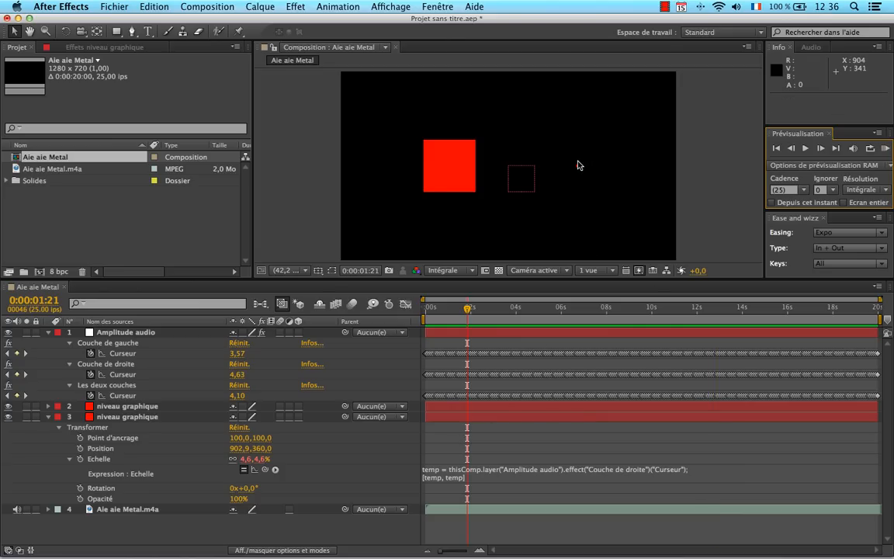
Step: Multiply the right-hand square's Scale expression by 10, making it [temp, temp]*10, and preview the animation
click(482, 476)
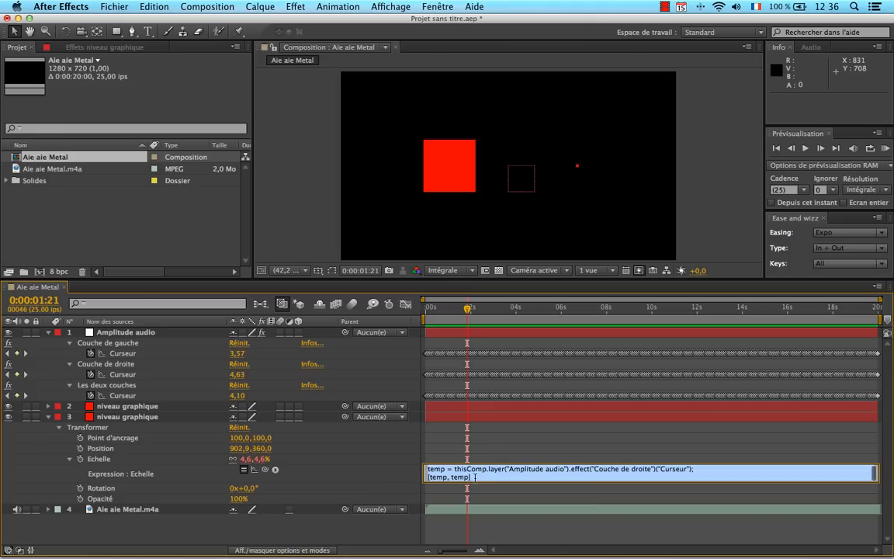
click(475, 476)
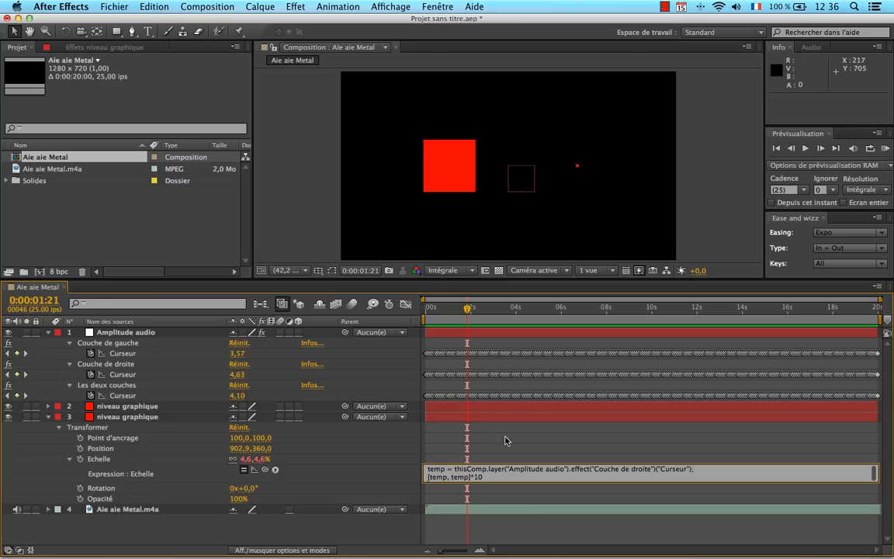
click(528, 529)
key(KP_0)
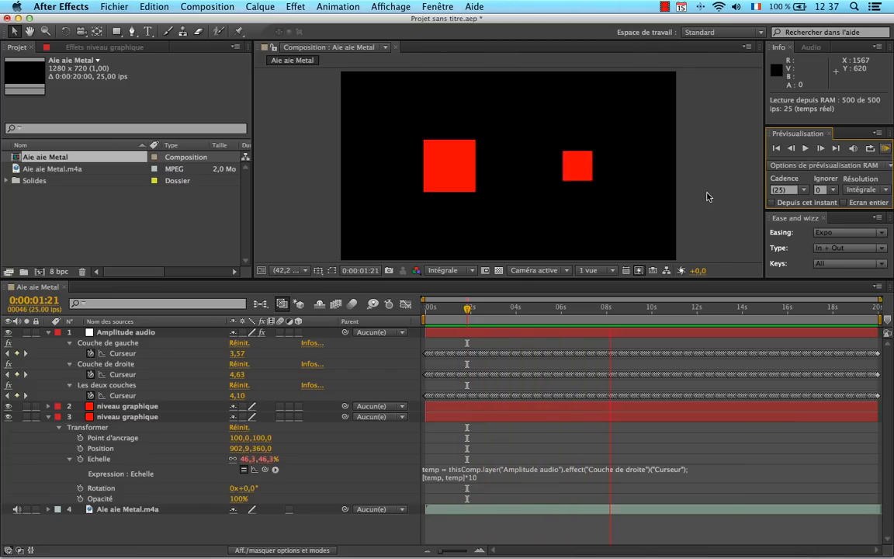
key(space)
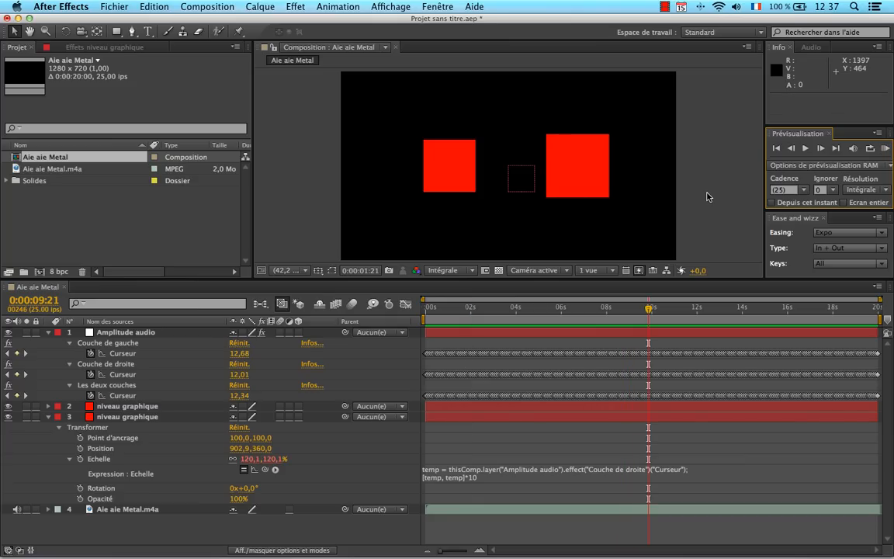
Step: Add an expression to the Scale of the left-hand red square, linking it to the Couche de gauche slider of Amplitude audio
click(150, 407)
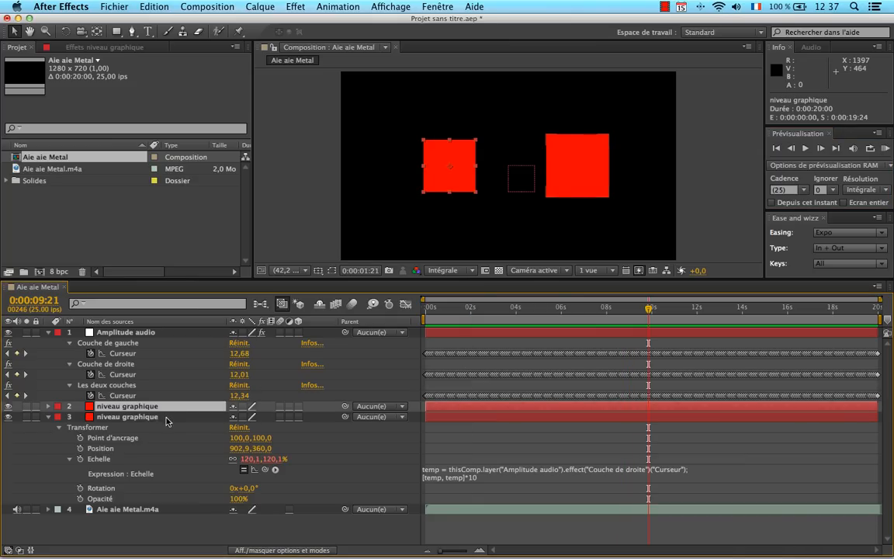
key(s)
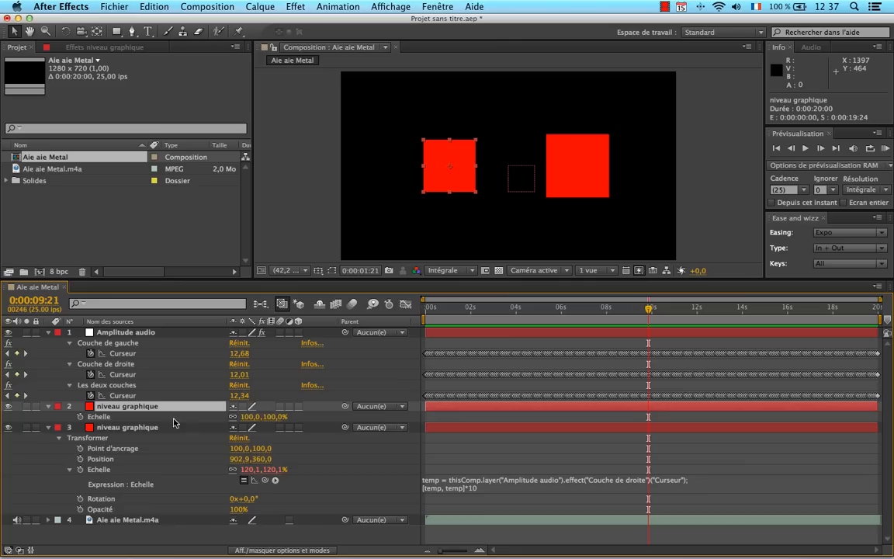
alt+click(80, 417)
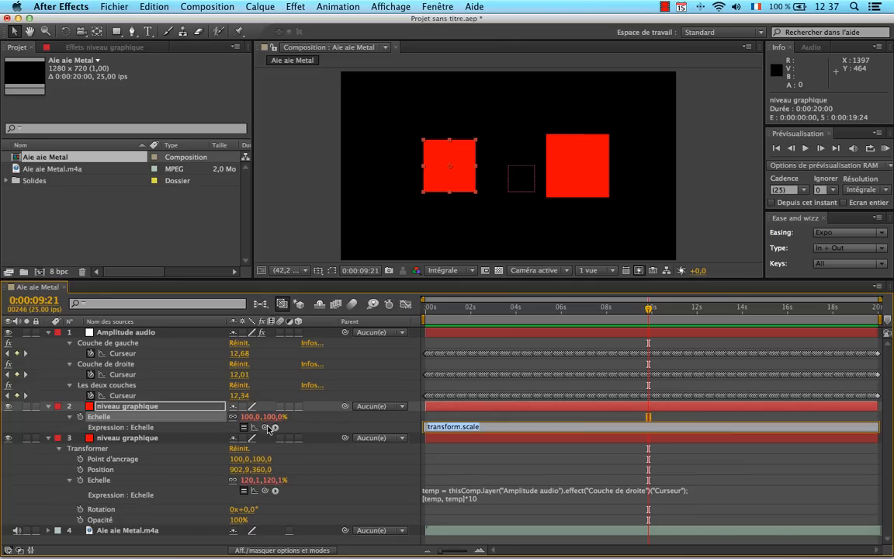
drag(265, 428, 126, 357)
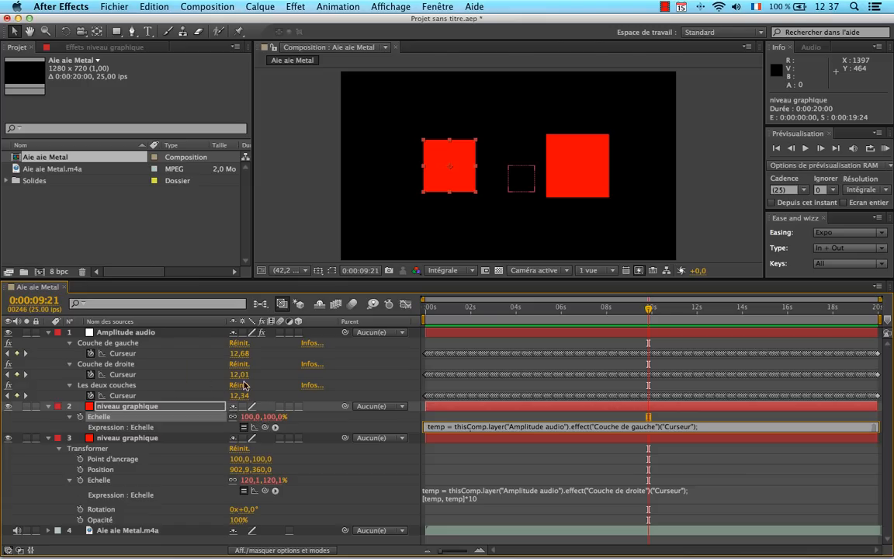
drag(656, 332, 631, 332)
Step: Multiply the left-hand square's Scale expression by 10, making it [temp, temp]*10, and preview both squares
click(708, 427)
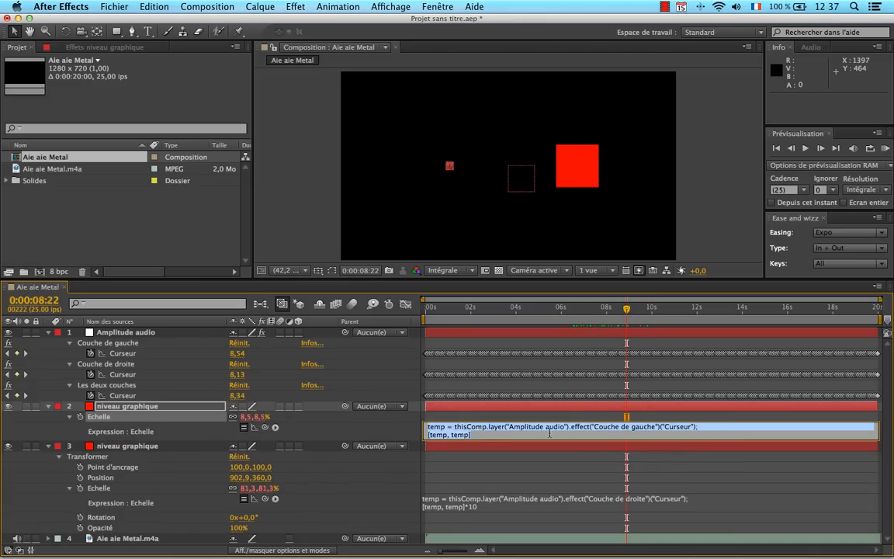
click(478, 435)
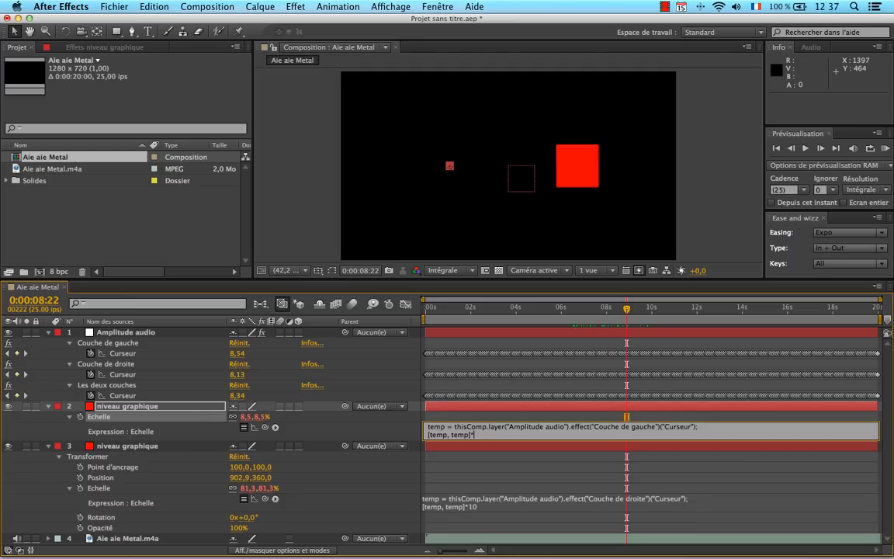
key(Return)
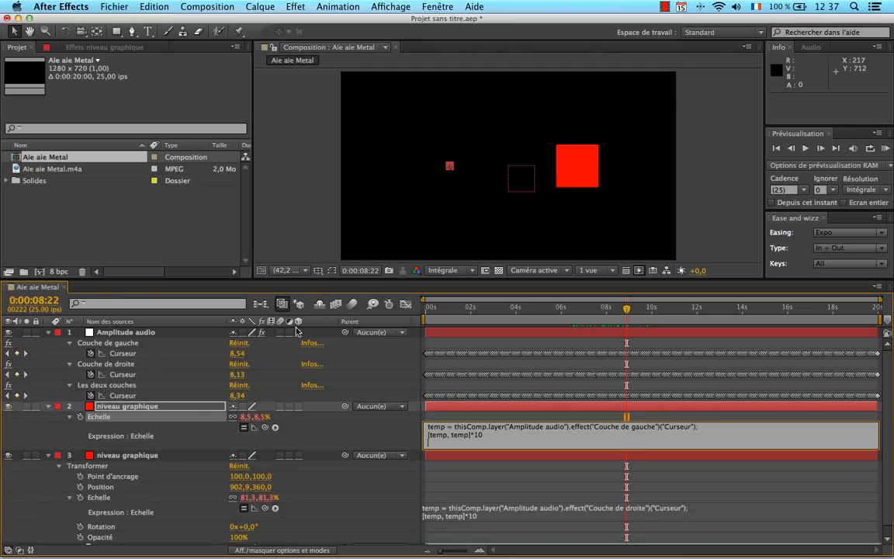
click(154, 334)
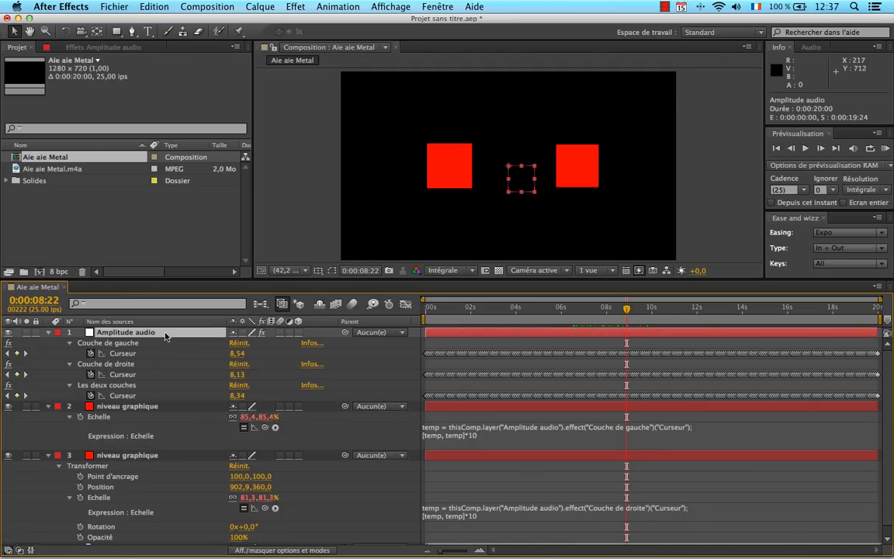
click(886, 148)
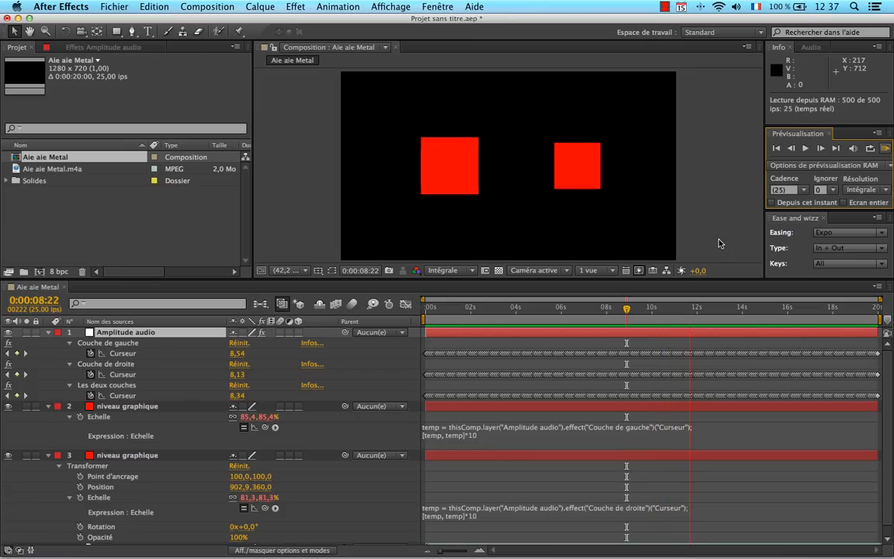
Step: Change the multiplier to 5 in the Scale expressions of both niveau graphique layers
click(477, 437)
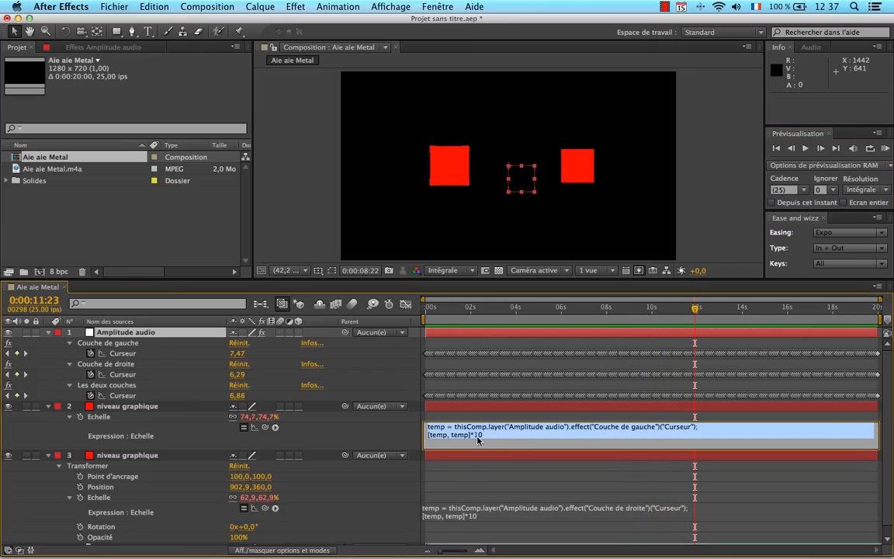
click(491, 436)
key(BackSpace)
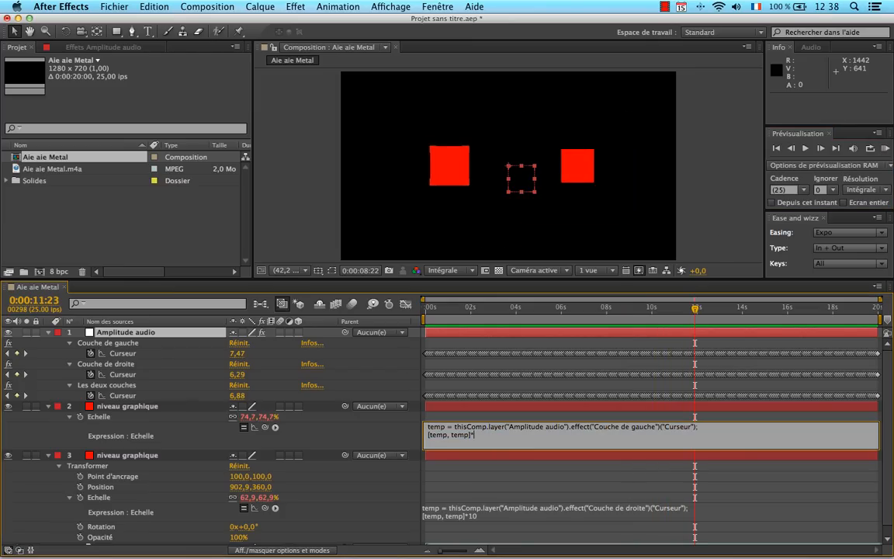
click(484, 519)
click(488, 515)
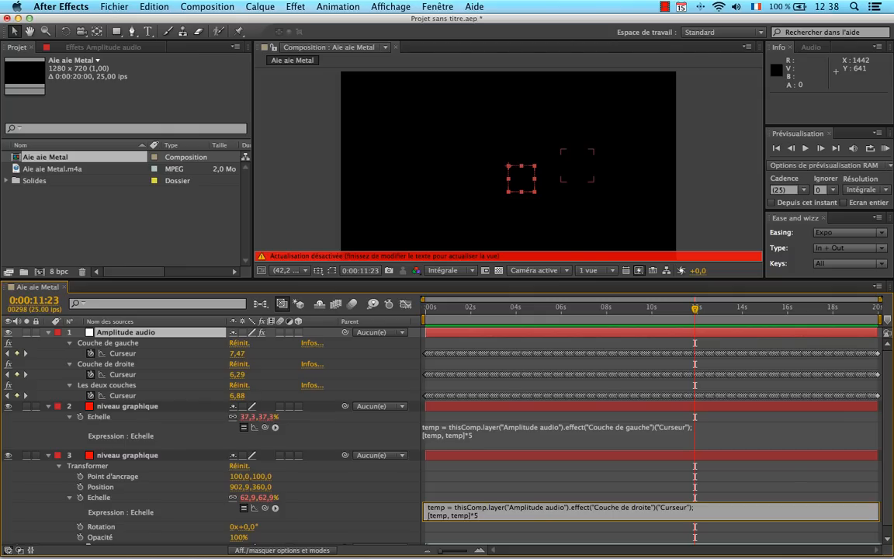
click(203, 337)
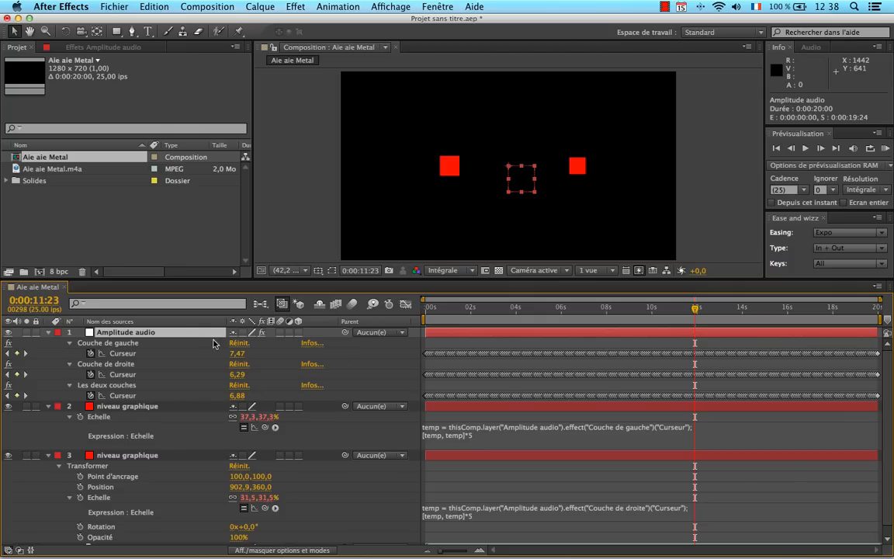
Step: Enable motion blur for the composition and both niveau graphique layers, then run a RAM preview
drag(693, 314, 563, 310)
click(353, 306)
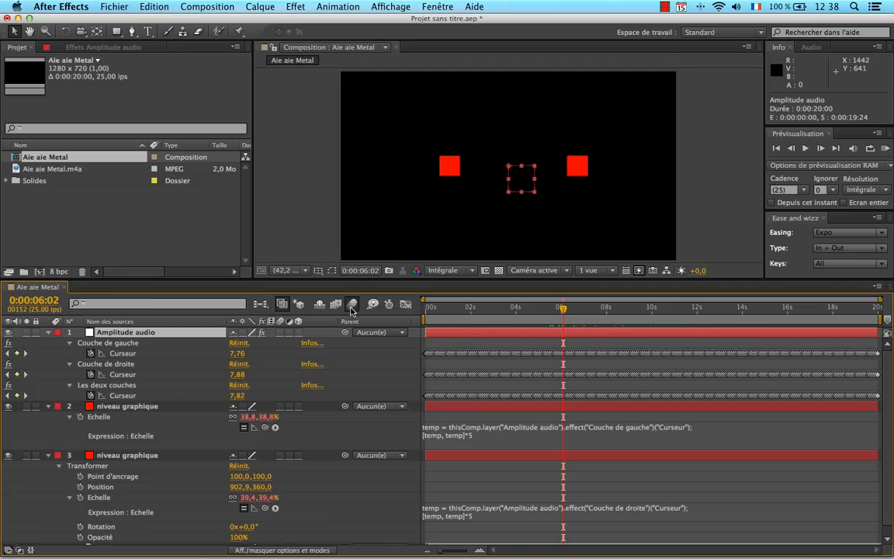
click(281, 334)
click(281, 408)
click(886, 148)
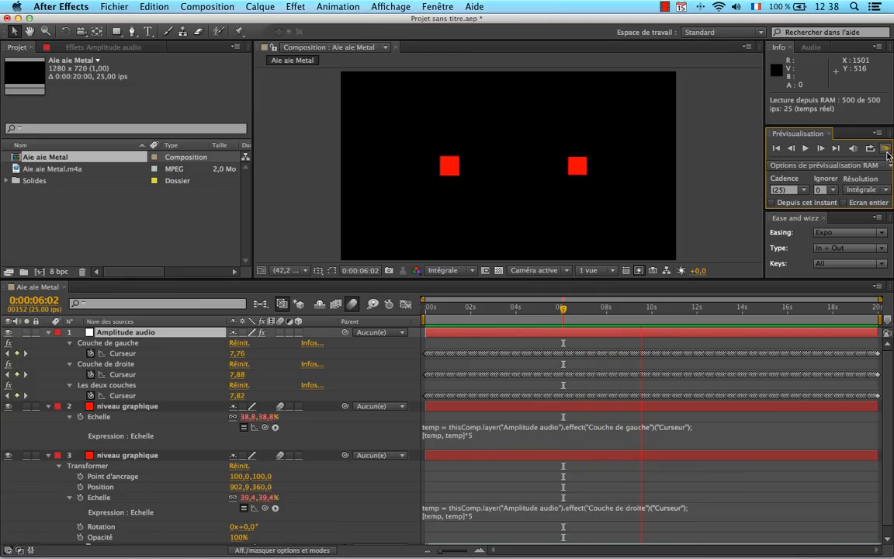
key(space)
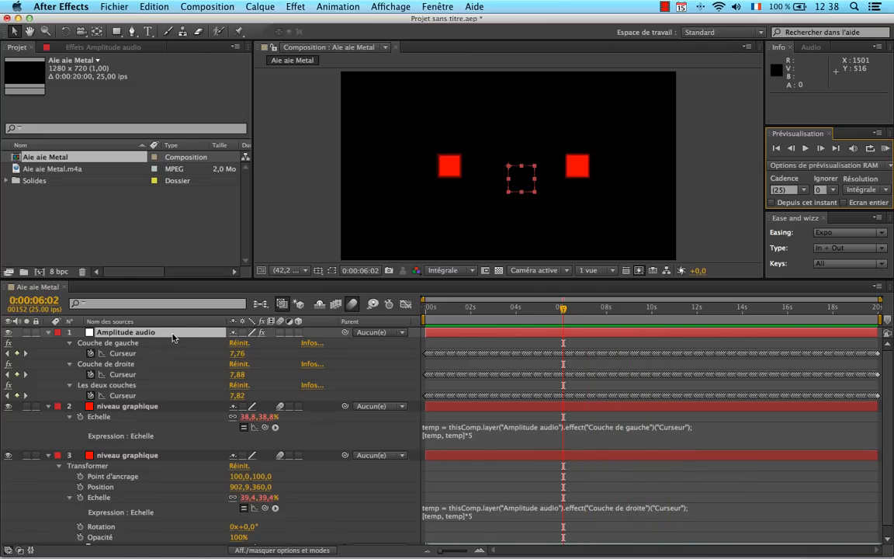
Step: Collapse the Amplitude audio layer, set the current time to 0:00:04:02 and select the upper niveau graphique layer
click(48, 333)
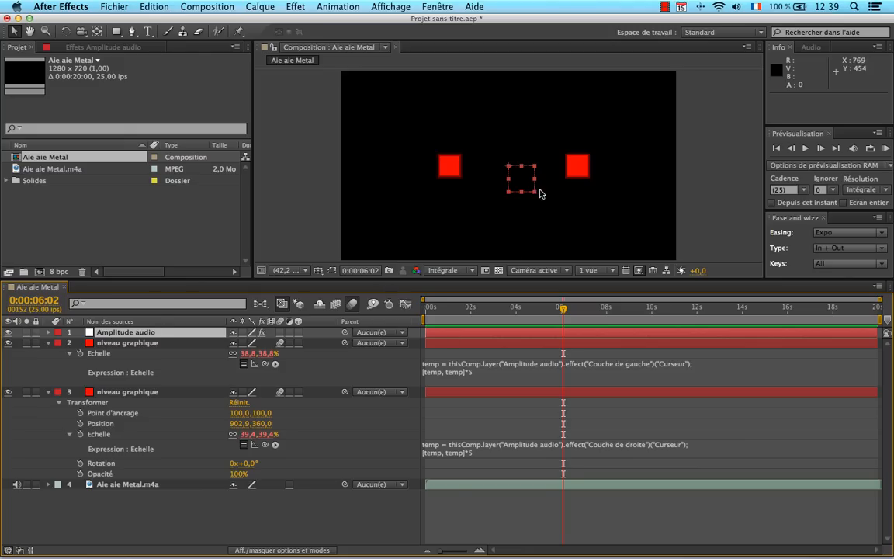
drag(564, 313, 518, 340)
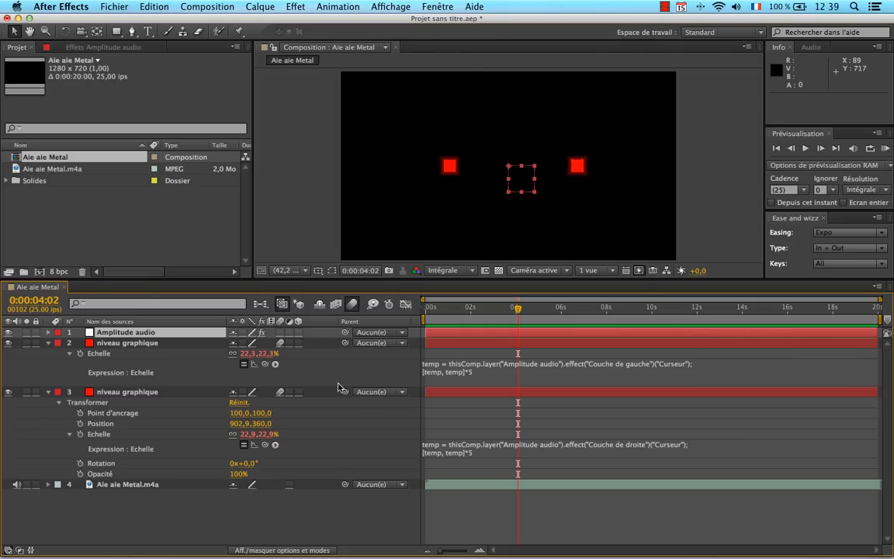
click(147, 342)
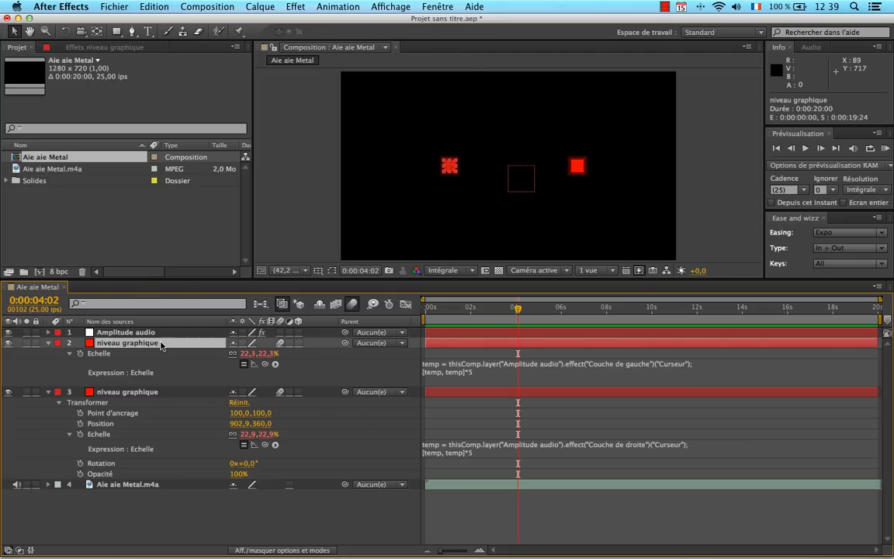
click(165, 394)
click(162, 344)
Step: Examine the temp variable line in the left-hand square's Scale expression and the slider effects of Amplitude audio it refers to
click(497, 366)
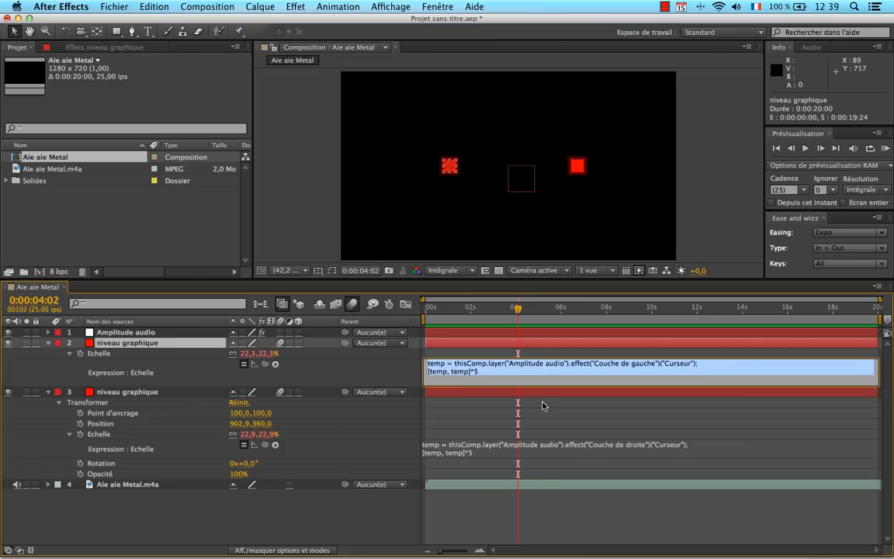
click(481, 374)
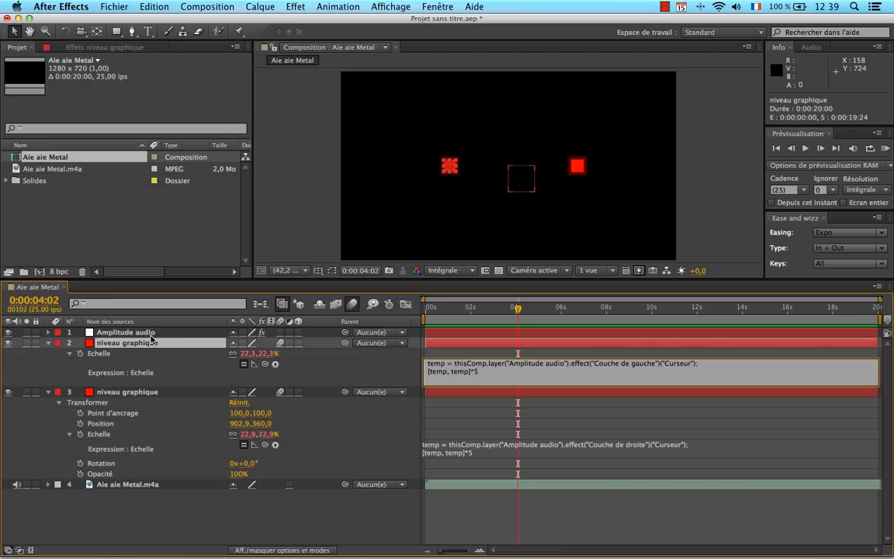
drag(428, 363, 698, 363)
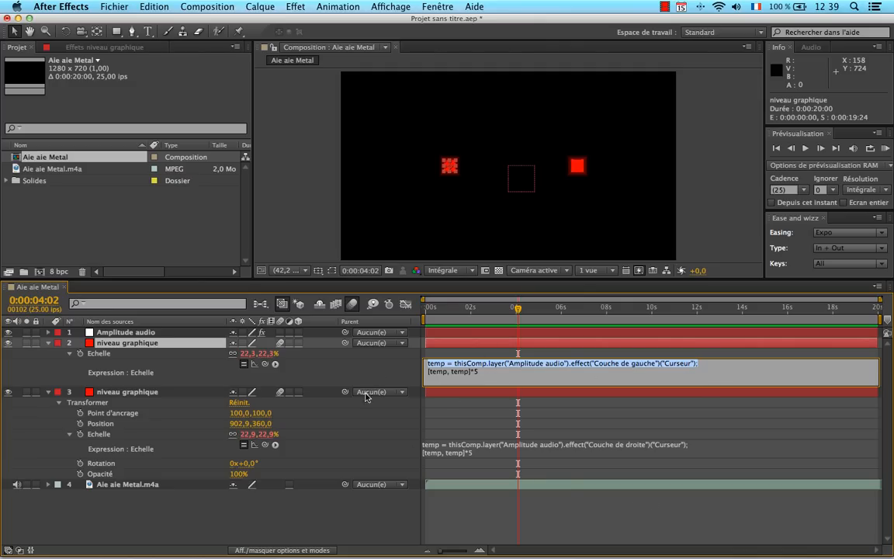
click(445, 364)
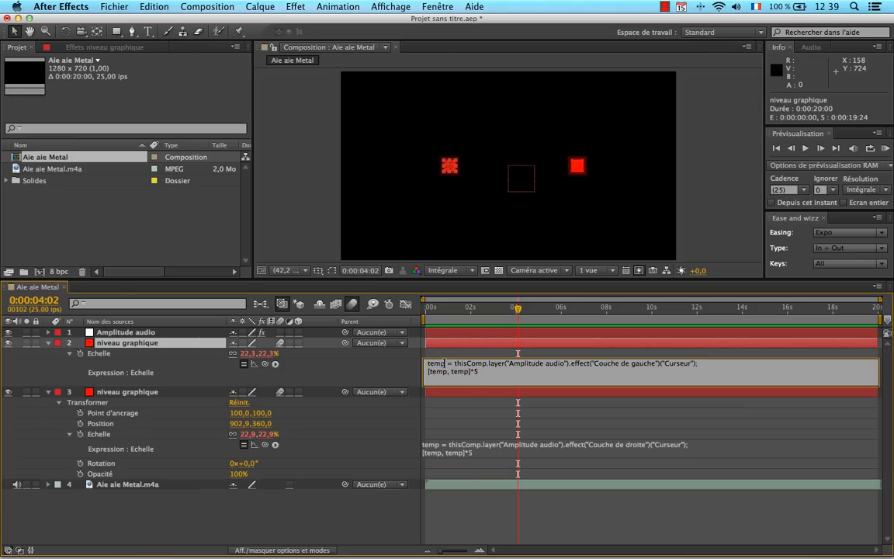
drag(445, 363, 427, 363)
key(Right)
double_click(447, 363)
click(485, 364)
drag(455, 363, 501, 365)
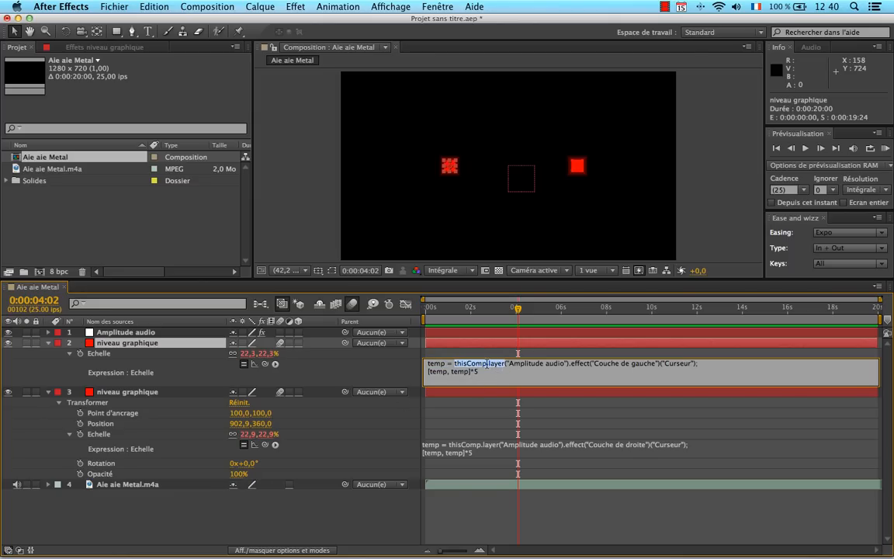
click(500, 363)
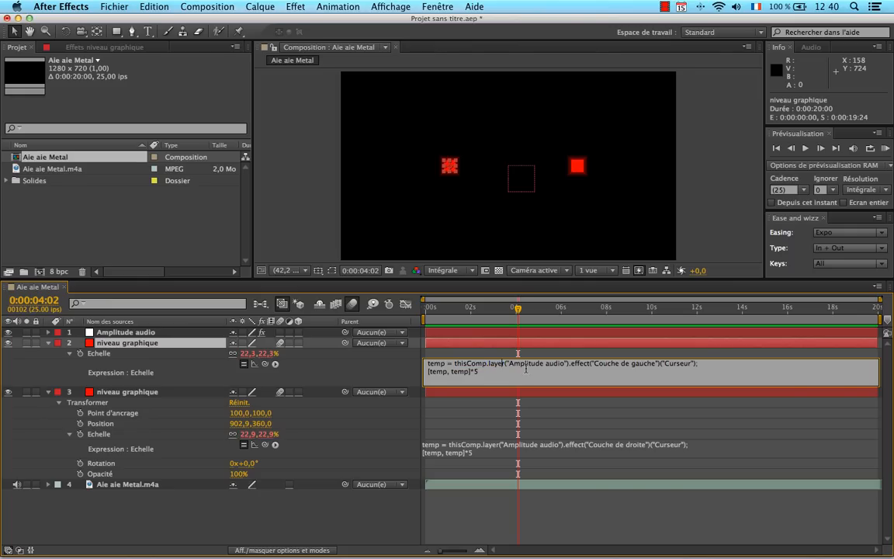
click(125, 333)
click(107, 48)
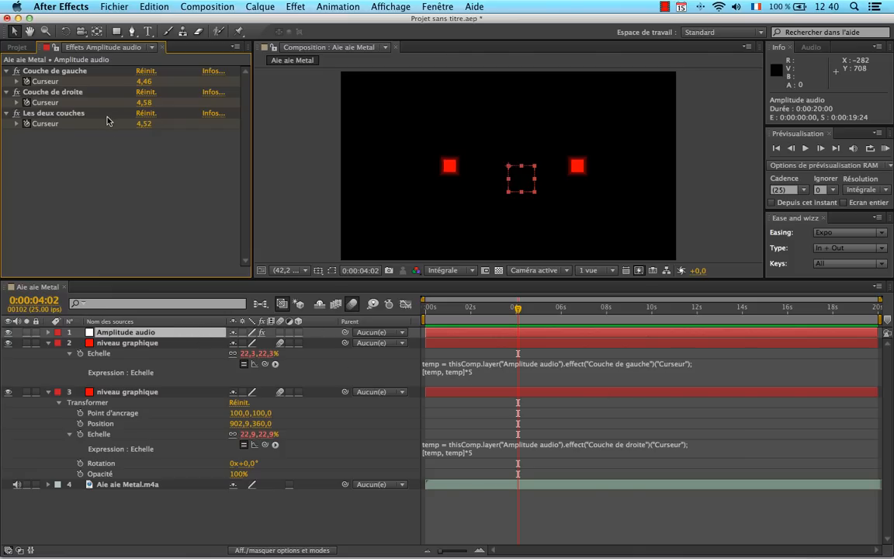
Step: Examine the two temp values and the multiplier in the second line of the left-hand square's Scale expression
click(444, 365)
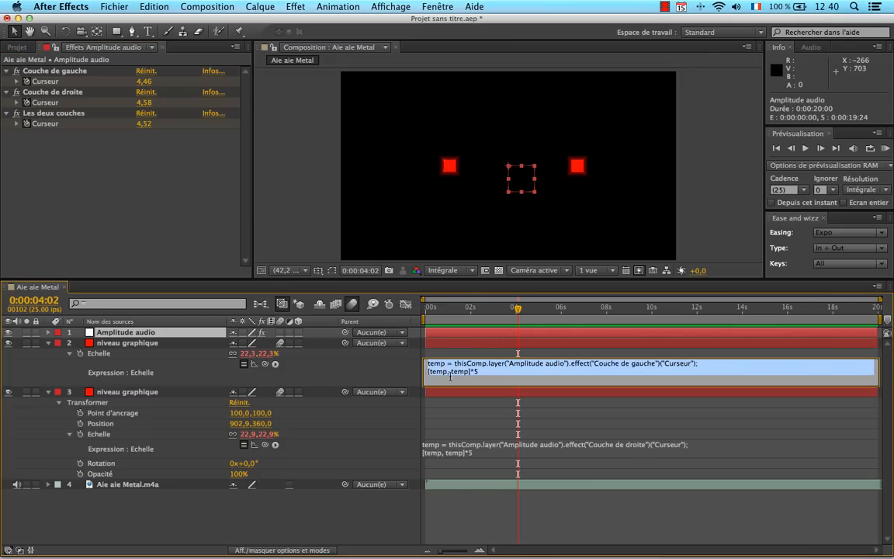
click(448, 375)
drag(430, 372, 472, 373)
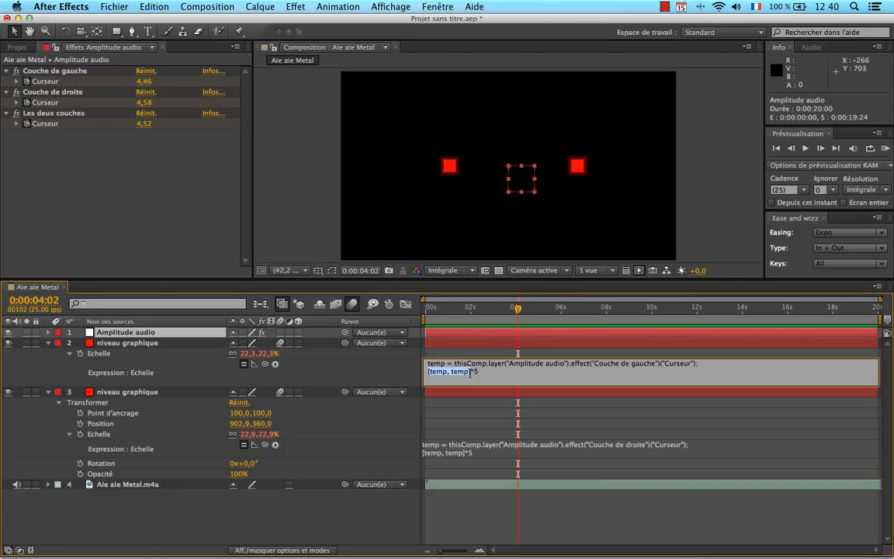
click(446, 373)
double_click(440, 371)
drag(452, 373, 459, 372)
click(441, 373)
double_click(440, 372)
click(475, 372)
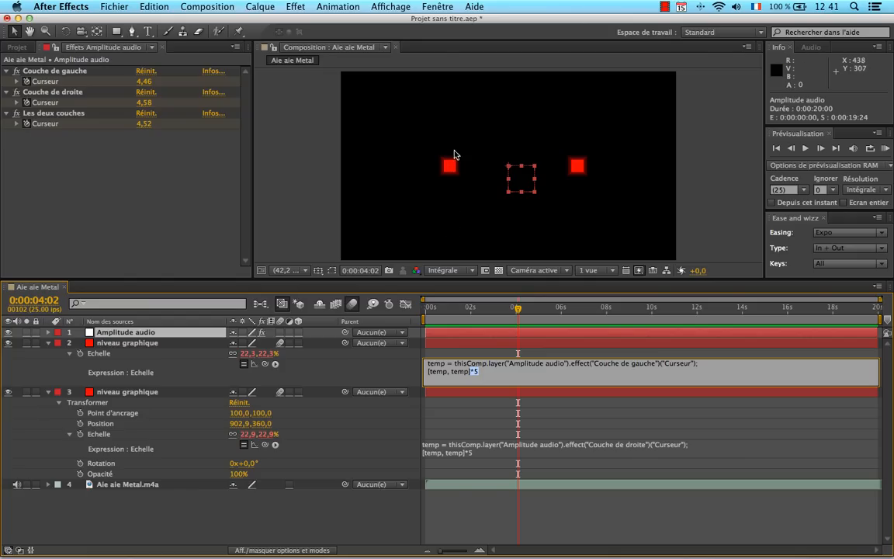
Step: Replace the horizontal value in the left-hand square's Scale expression with 100, making it [100, temp]*5
click(448, 373)
drag(448, 372, 435, 372)
text(100)
click(377, 435)
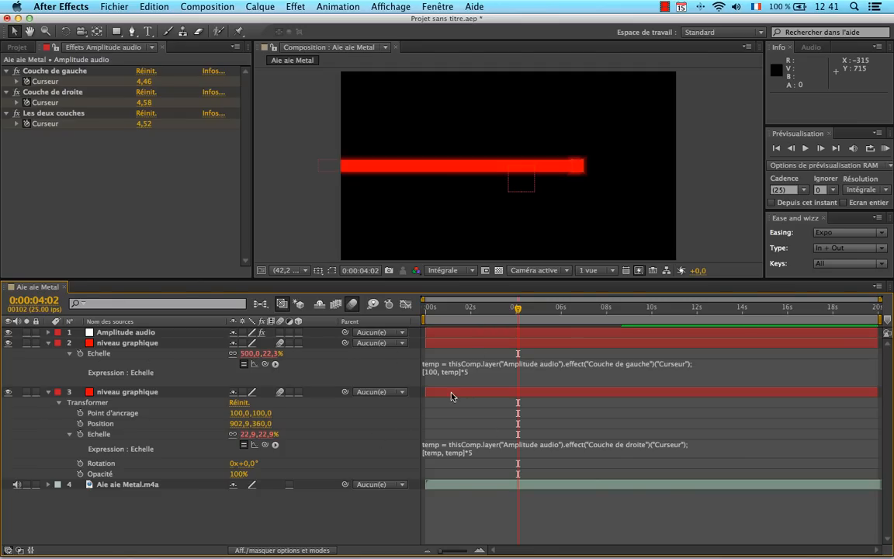
Step: Divide the horizontal value by 5 in the left-hand shape's Scale expression, making it [100/5, temp]*5
click(436, 373)
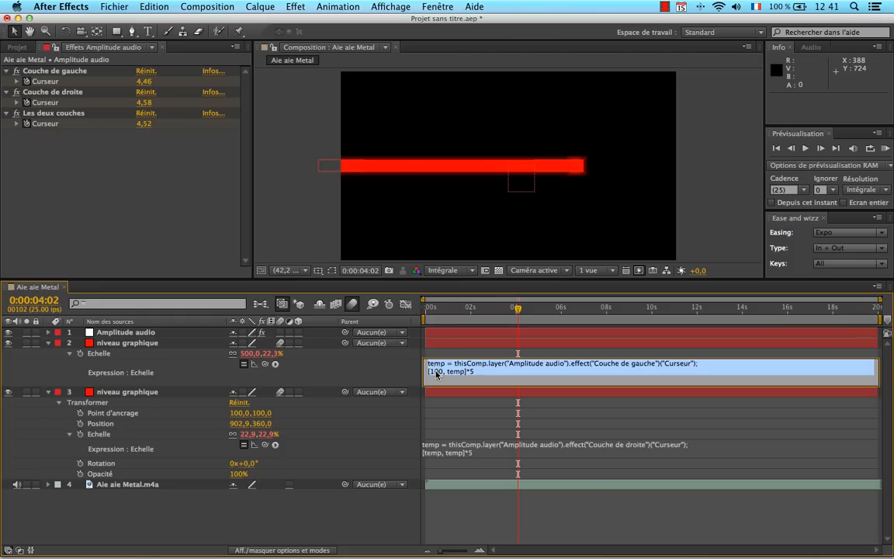
click(438, 372)
text(,)
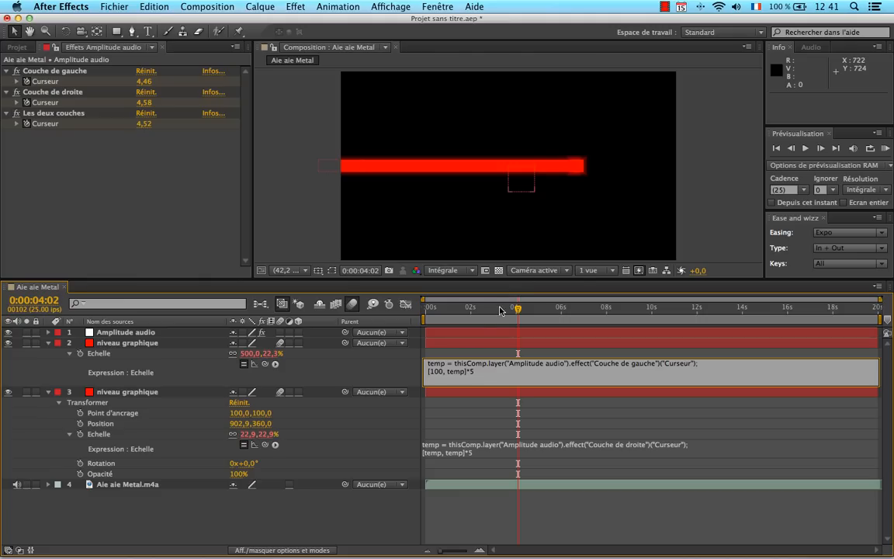
click(444, 371)
text(/5)
click(553, 521)
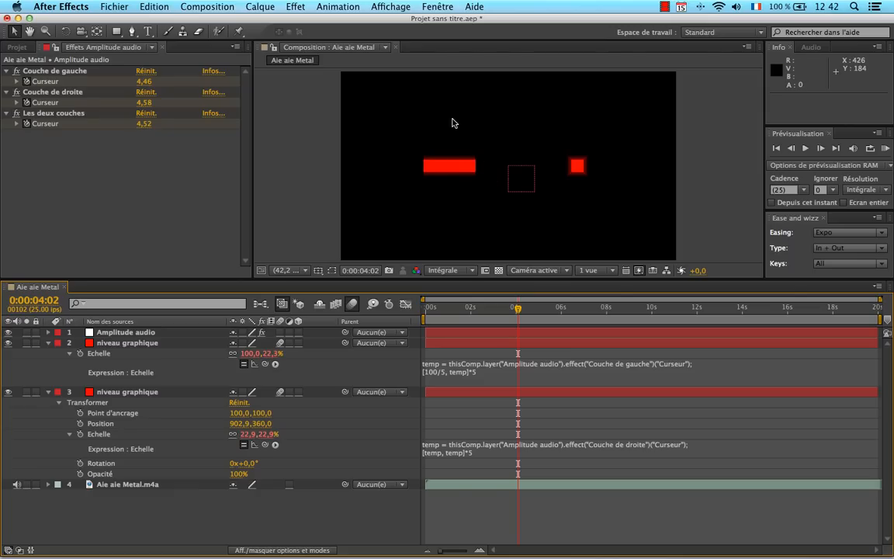
Step: Reuse 100/5 as the horizontal value in the right-hand square's Scale expression, making it [100/5, temp]*5
click(448, 376)
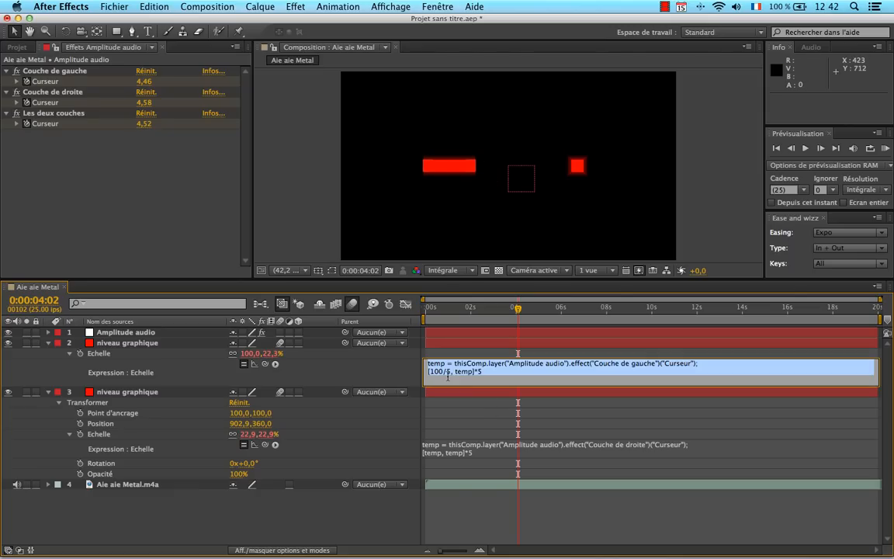
click(448, 373)
drag(452, 373, 431, 373)
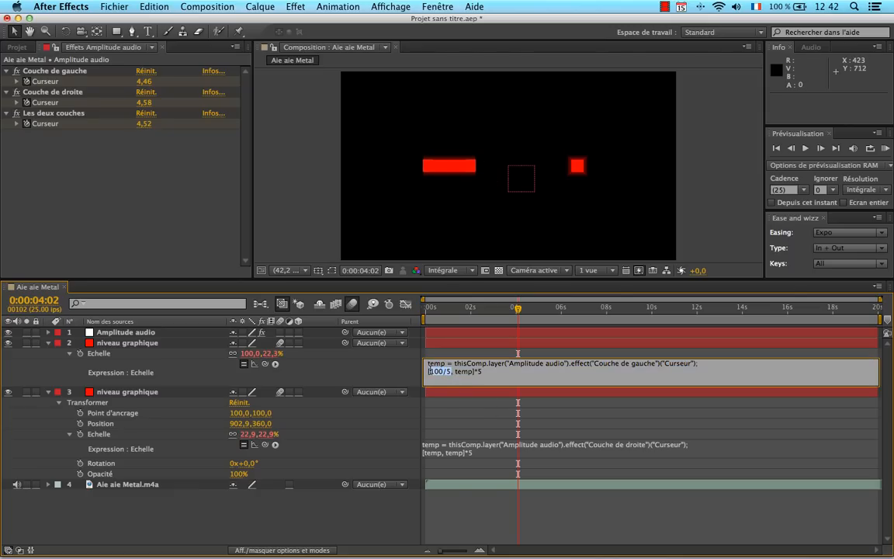
click(442, 452)
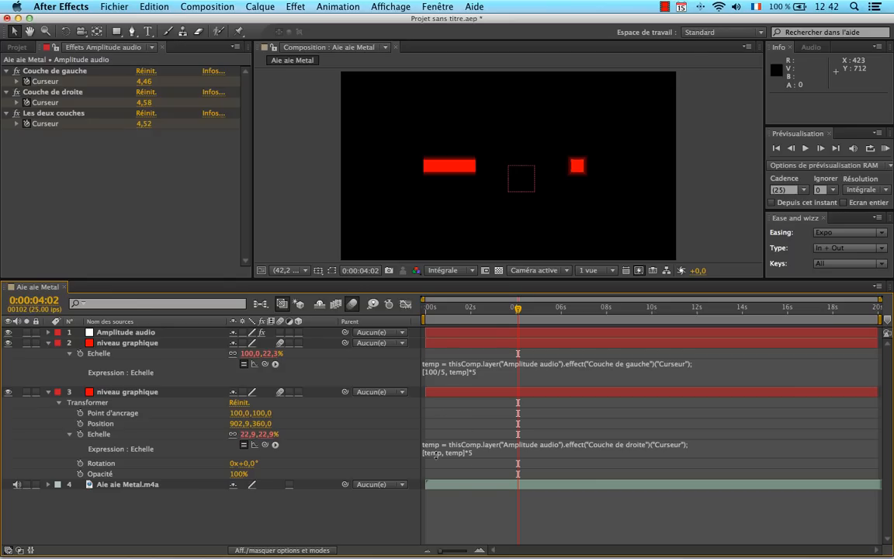
click(443, 453)
double_click(440, 451)
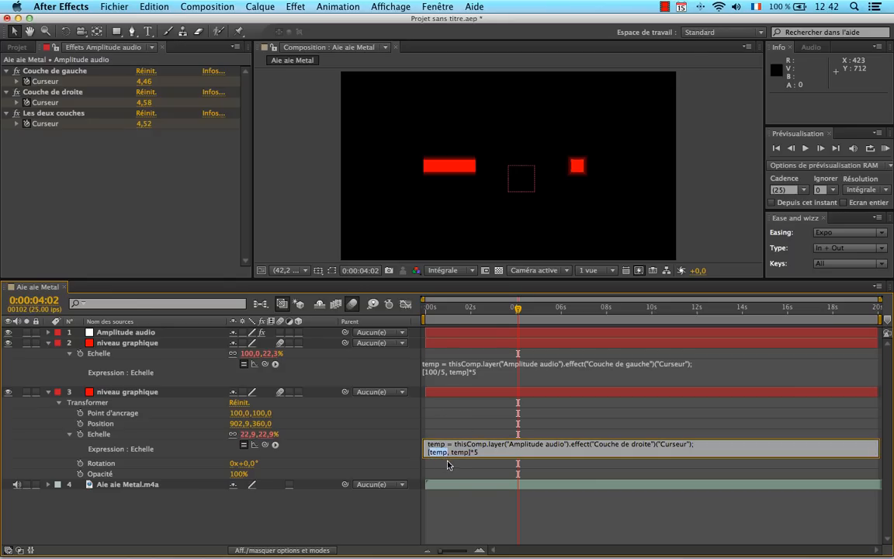
text(100/5)
click(475, 513)
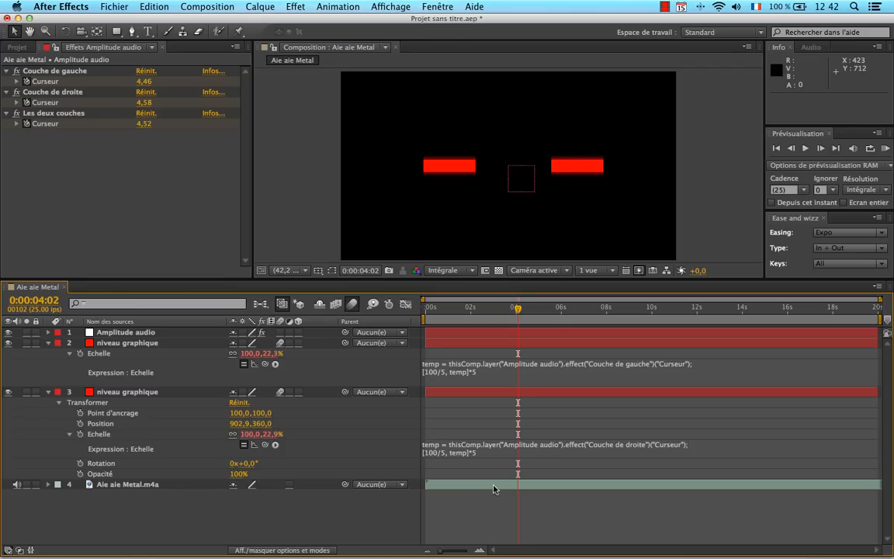
Step: Place both red bars side by side along the frame's lower edge, the right-hand one at about 670.8, 672.6, and scrub to 0:00:02:24
drag(578, 166, 581, 258)
drag(465, 171, 473, 252)
drag(576, 254, 514, 256)
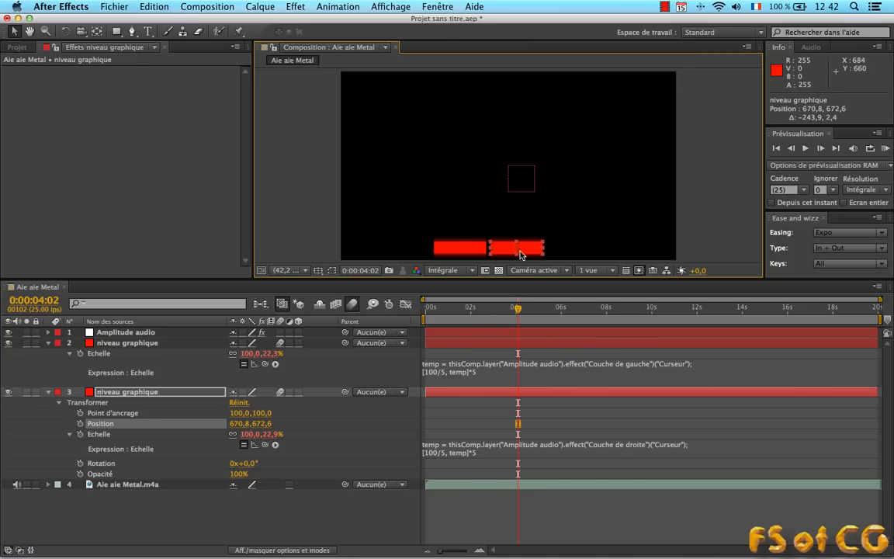
mouse_move(520, 309)
mouse_down()
mouse_move(502, 307)
mouse_move(519, 308)
mouse_up()
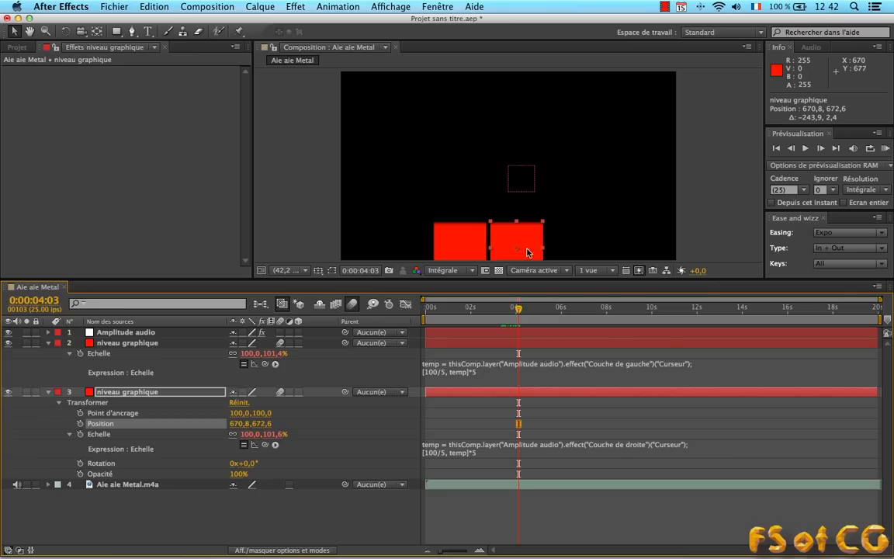
drag(520, 311, 492, 311)
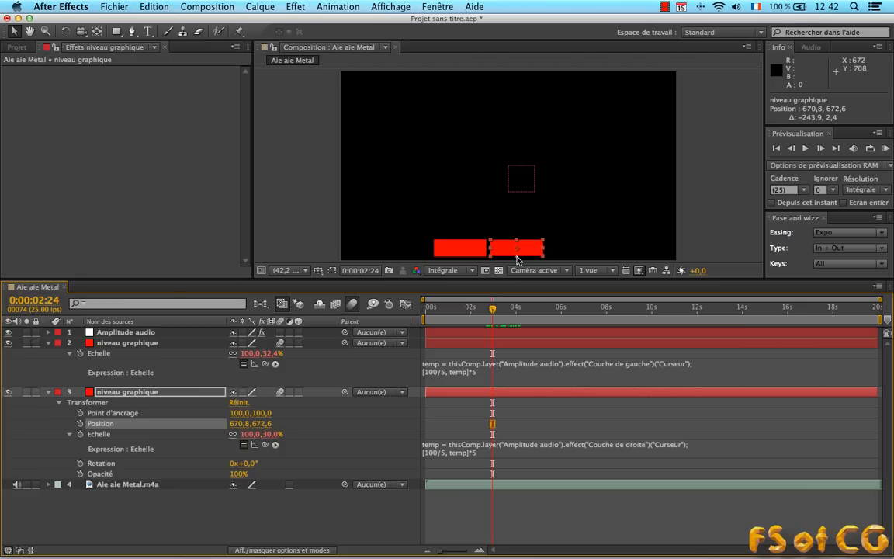
Step: View the composition at 100 % and set the vertical anchor point of the right-hand red bar to 200
click(292, 270)
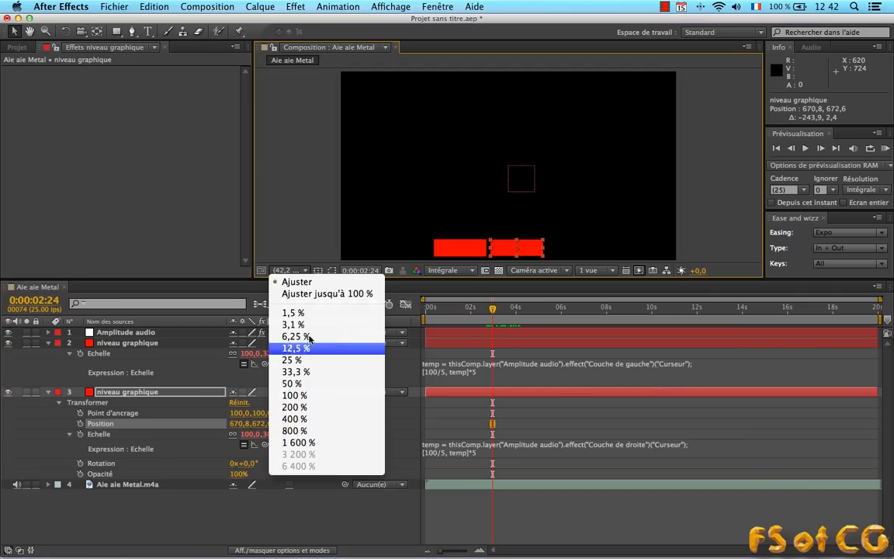
click(295, 395)
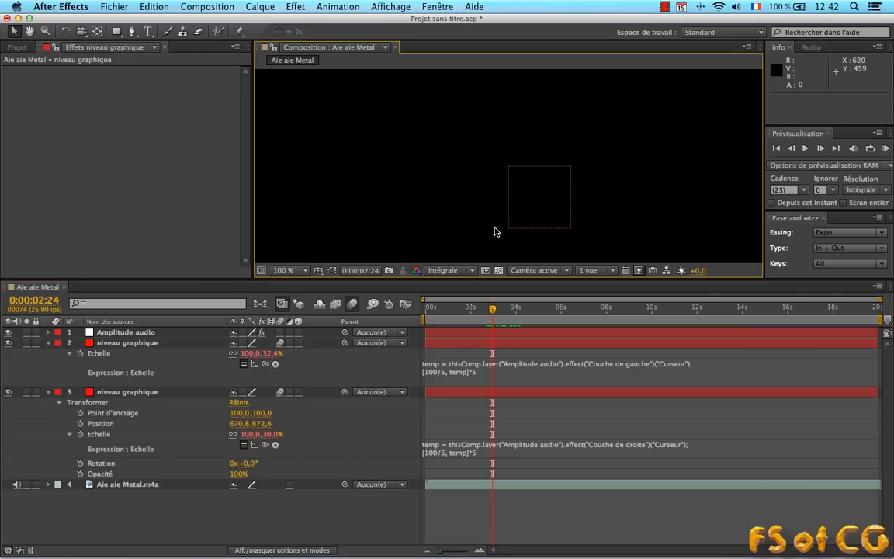
scroll(475, 225, down, 6)
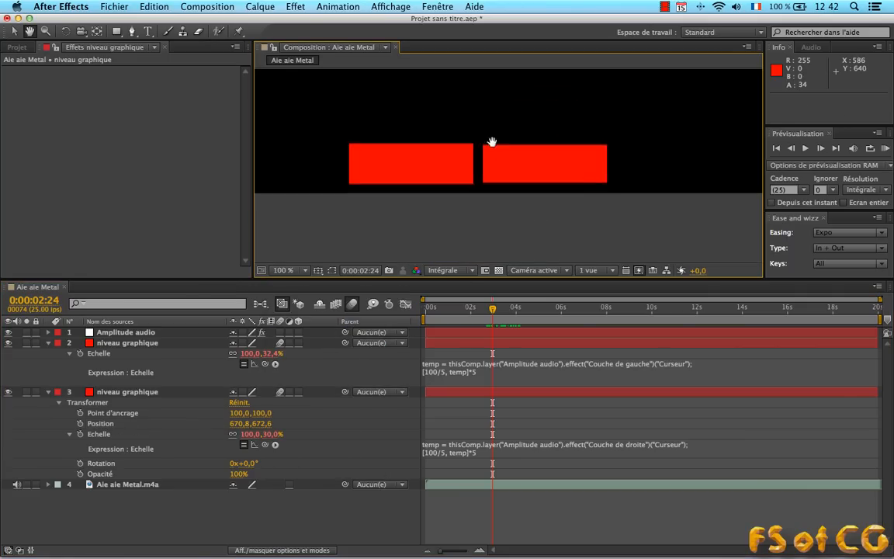
click(523, 177)
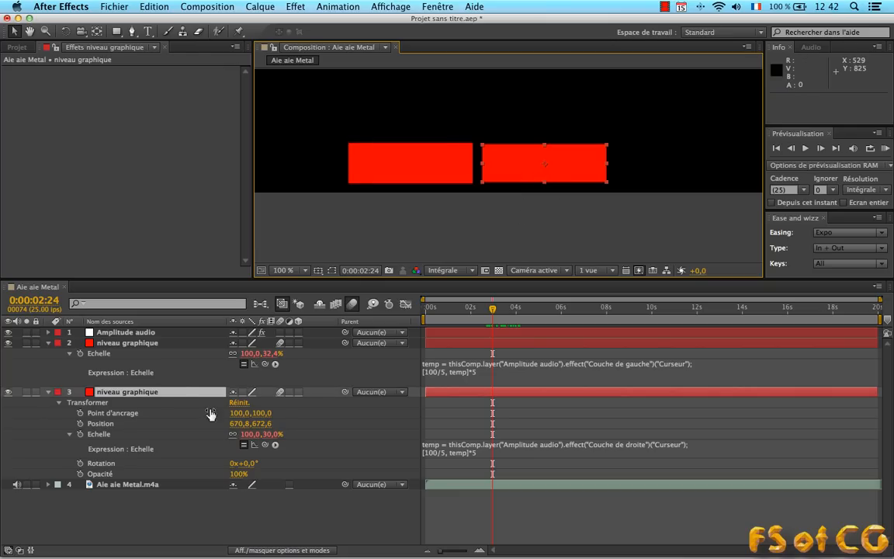
drag(262, 414, 311, 413)
click(262, 413)
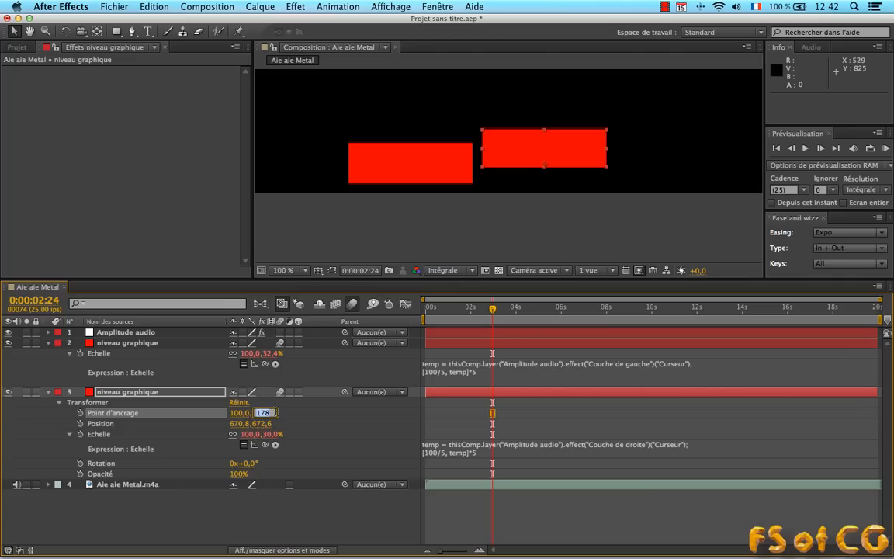
text(200)
key(Return)
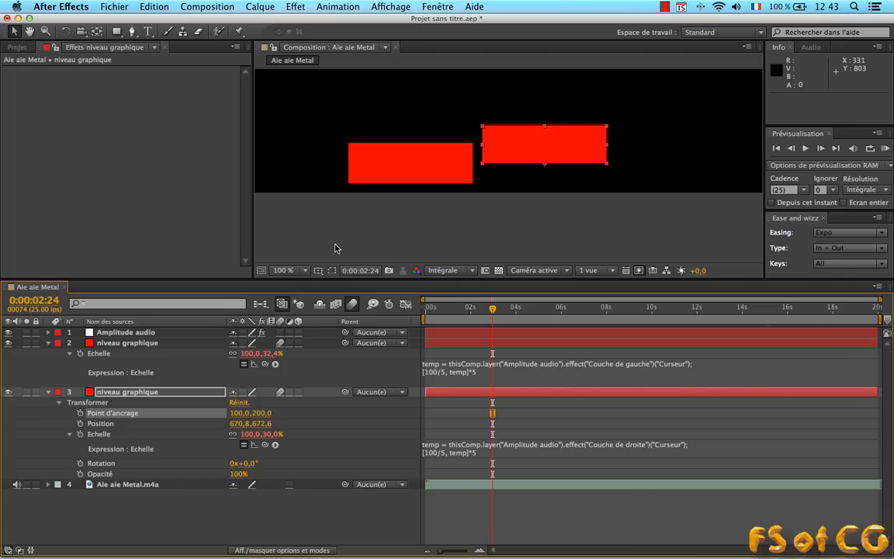
Step: Set the vertical anchor point of the left-hand red bar to 200
click(427, 167)
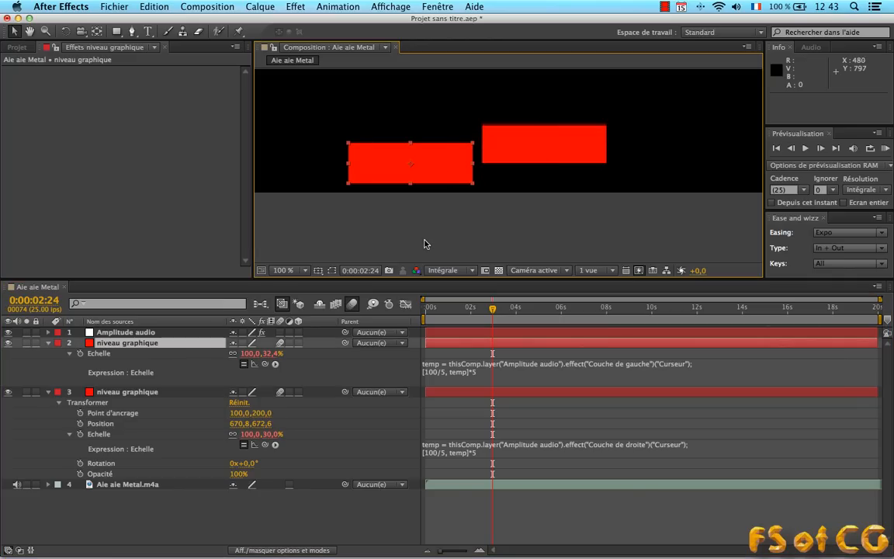
key(a)
click(263, 353)
text(2)
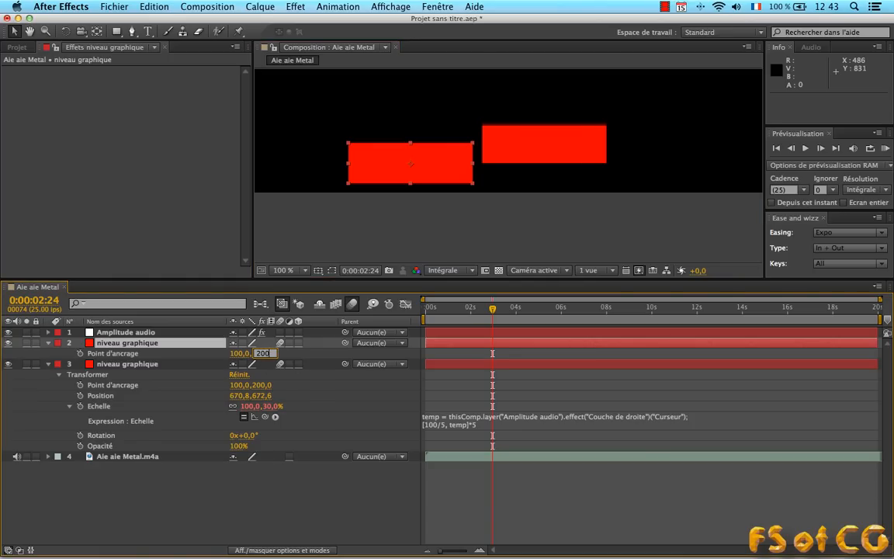
text(00)
key(Return)
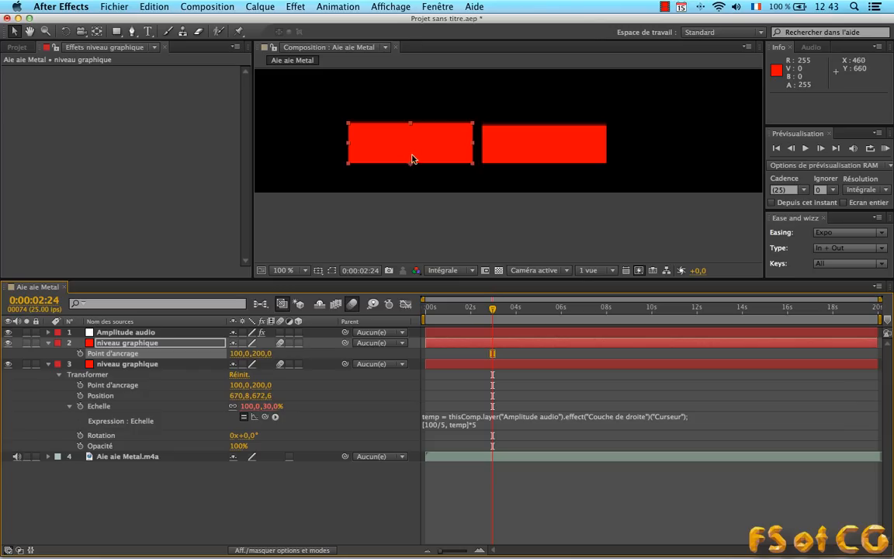
Step: Scrub to 0:00:03:09 to check both bars' growth and fit the whole composition in the viewer
click(486, 311)
mouse_move(486, 312)
mouse_down()
mouse_move(469, 312)
mouse_move(499, 312)
mouse_up()
click(284, 270)
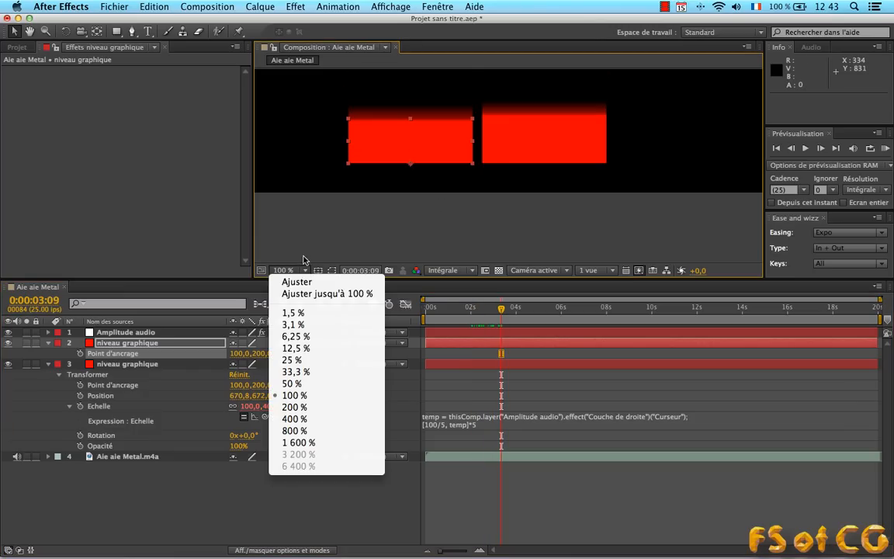
click(281, 282)
Step: Move the right-hand red bar farther from the left-hand one, to about 879.2, 667.9, and scrub to 0:00:11:10
drag(499, 312, 644, 323)
drag(517, 242, 573, 241)
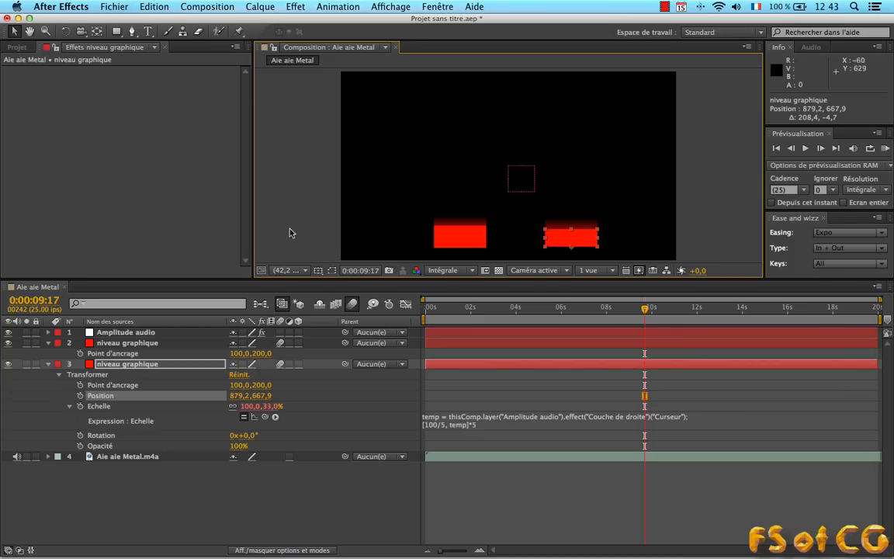
click(669, 317)
drag(670, 317, 683, 317)
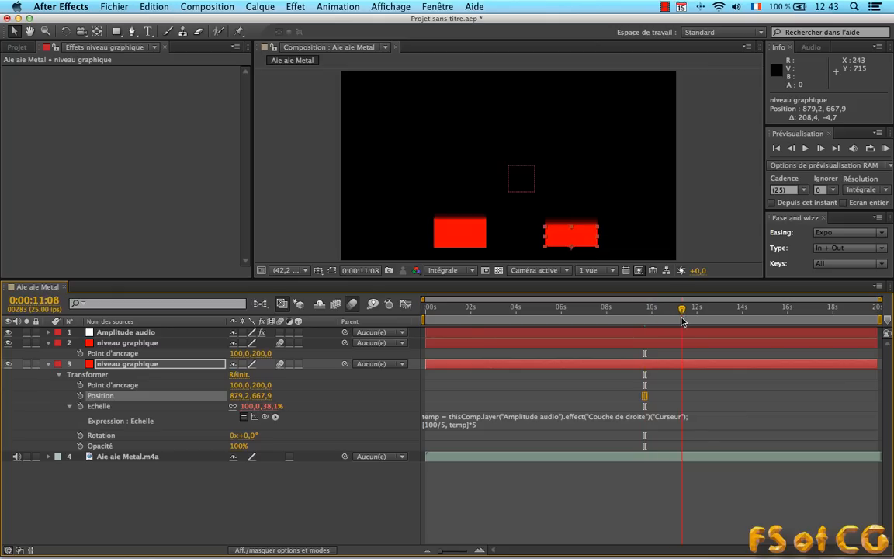
Step: Show the project's items and bring up the file commands
click(17, 47)
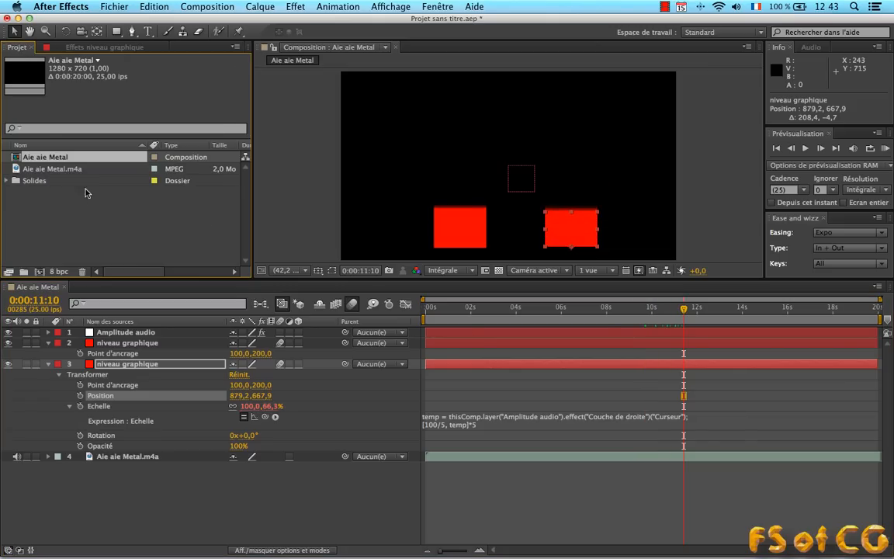
click(117, 7)
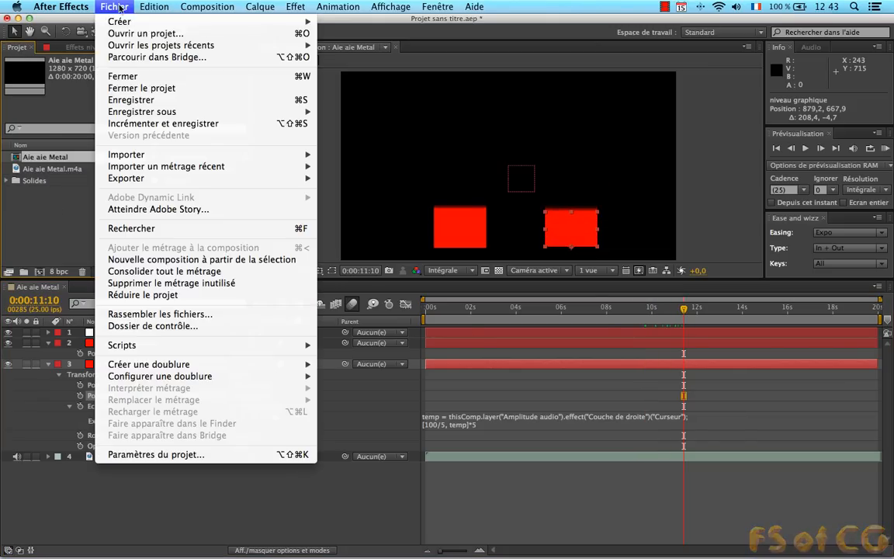